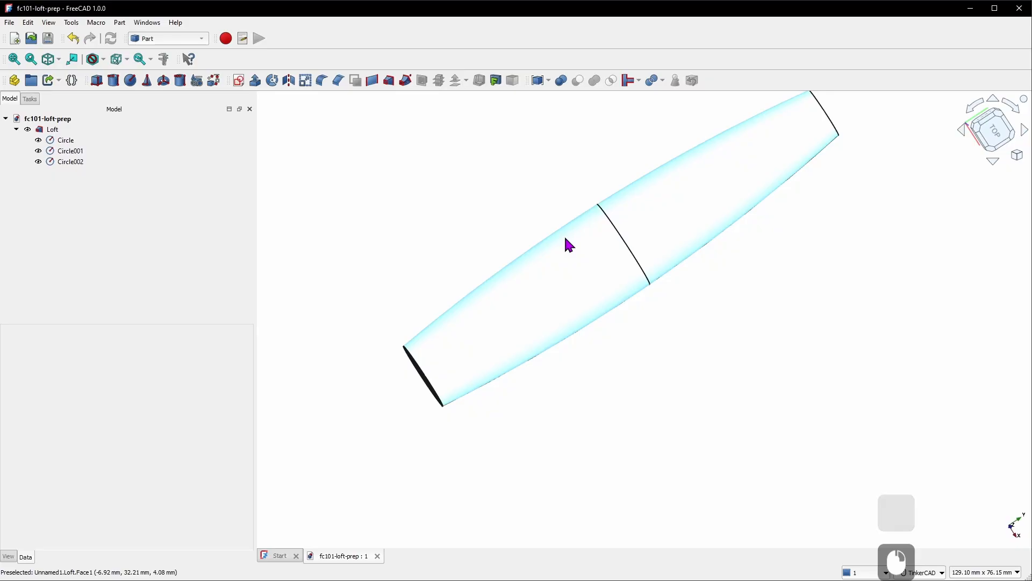
Hide the Loft object and inspect its three circle sections from different angles.
scroll(589, 215, down, 3)
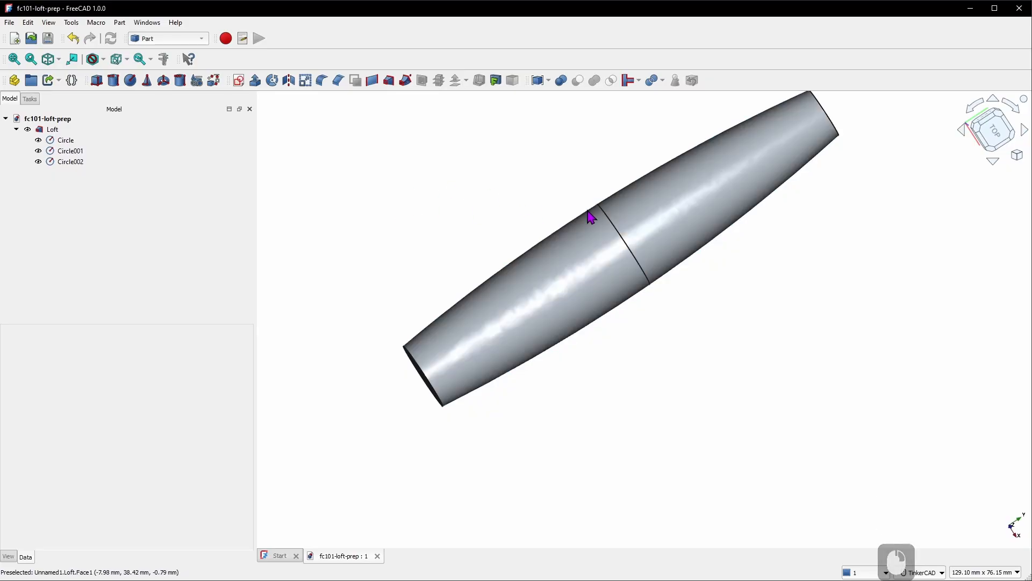
right_drag(542, 260, 614, 218)
scroll(611, 209, up, 3)
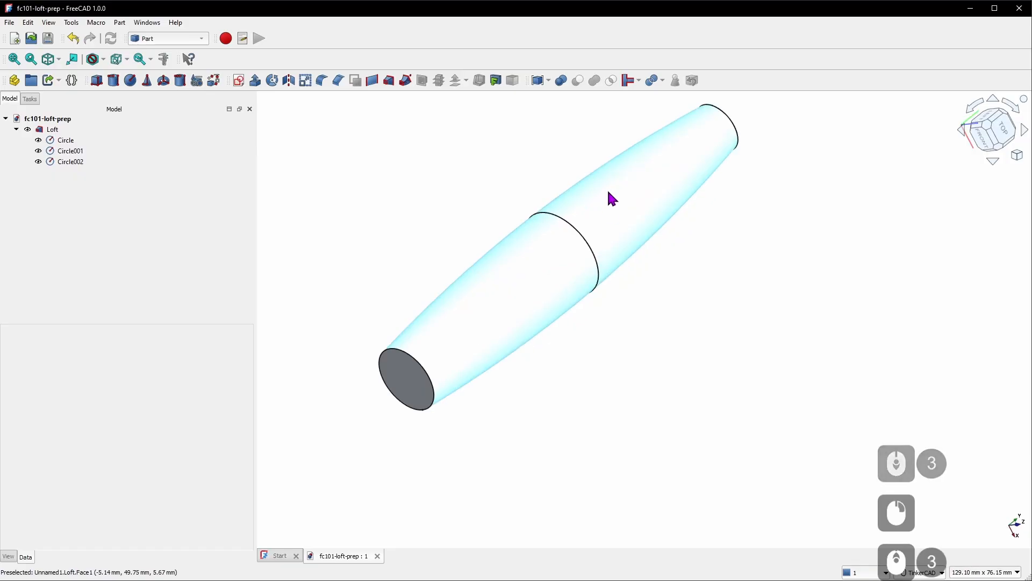
click(94, 152)
click(58, 131)
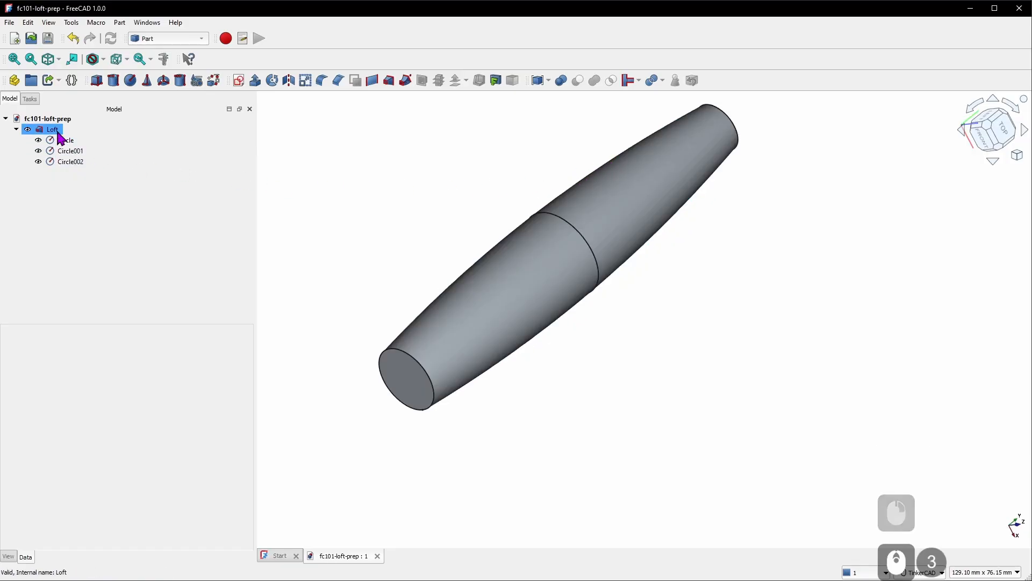
key(space)
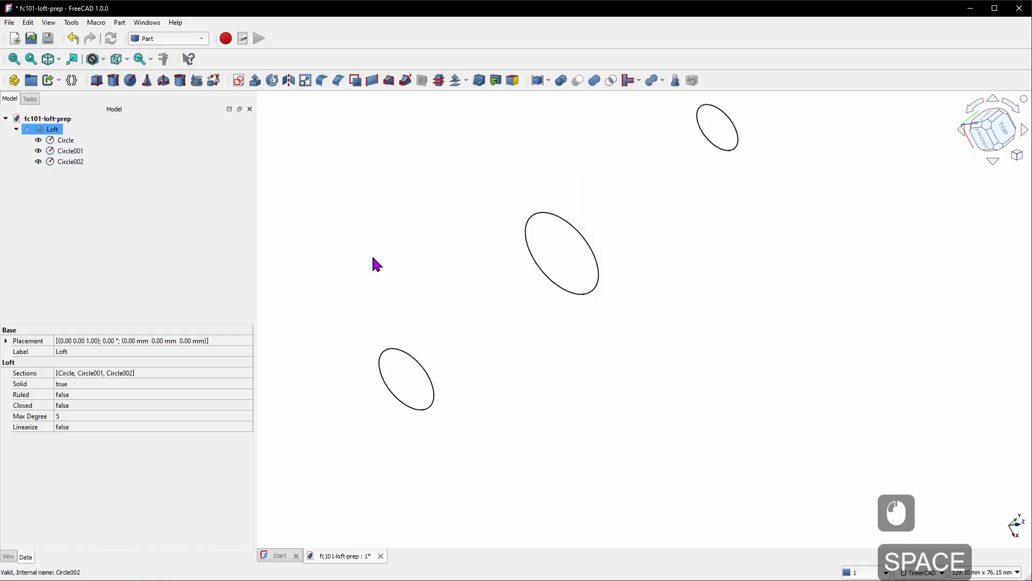
scroll(546, 293, down, 3)
scroll(555, 295, up, 2)
right_drag(673, 283, 672, 252)
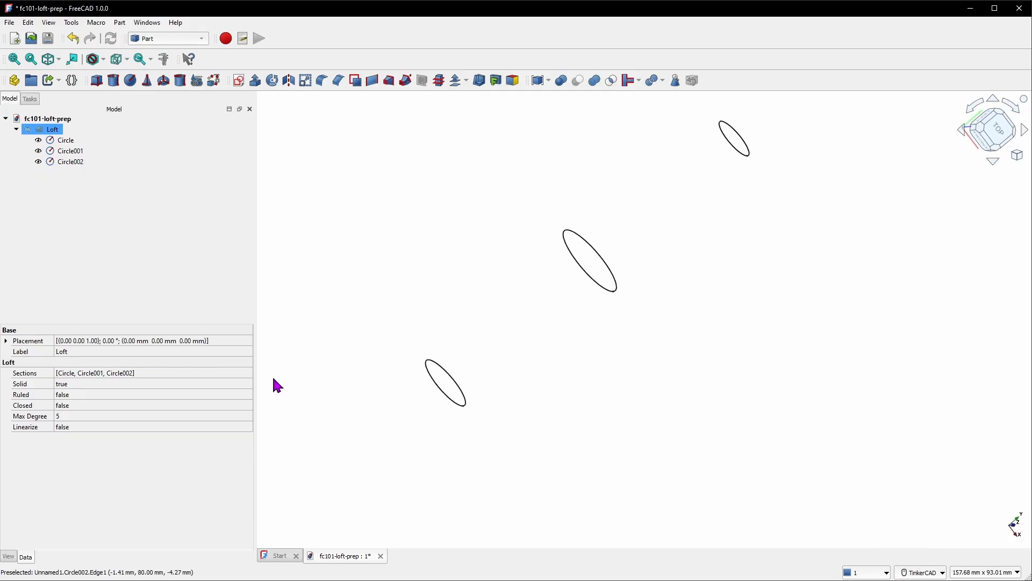
In a new document, create a circle primitive rotated 90° about the X axis, with rotation axis values 1, 0, 0.
click(14, 38)
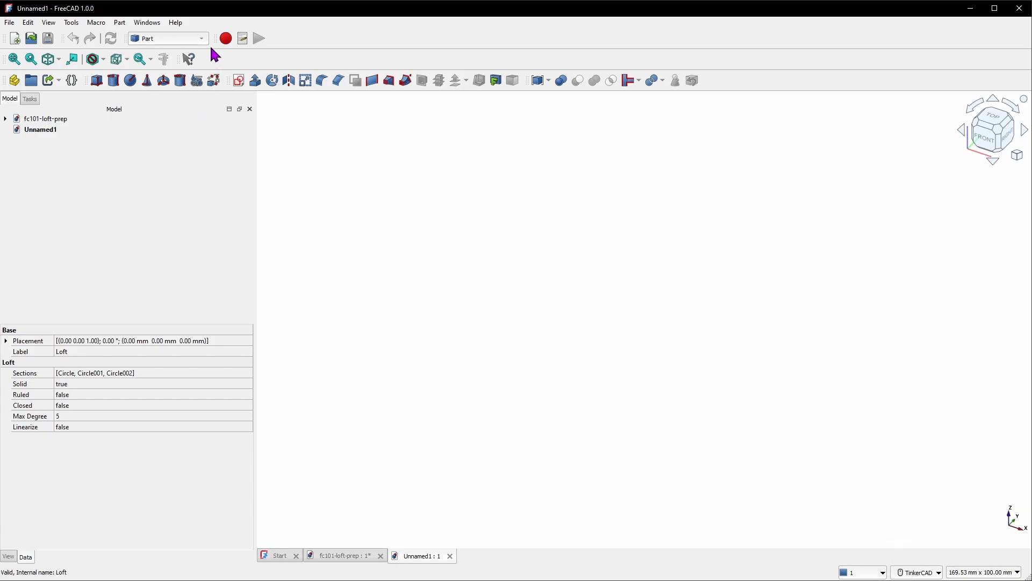
click(198, 84)
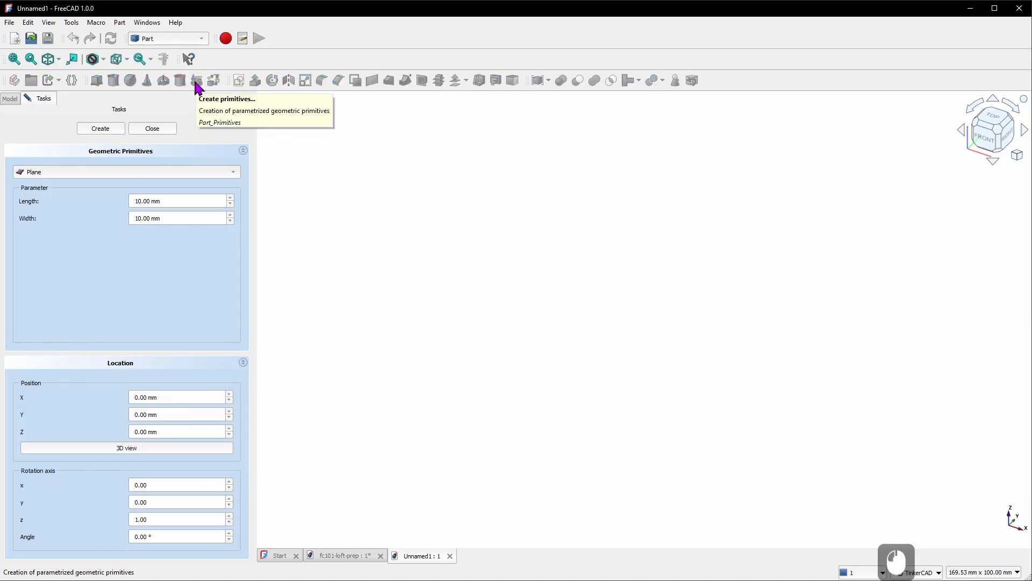
click(221, 172)
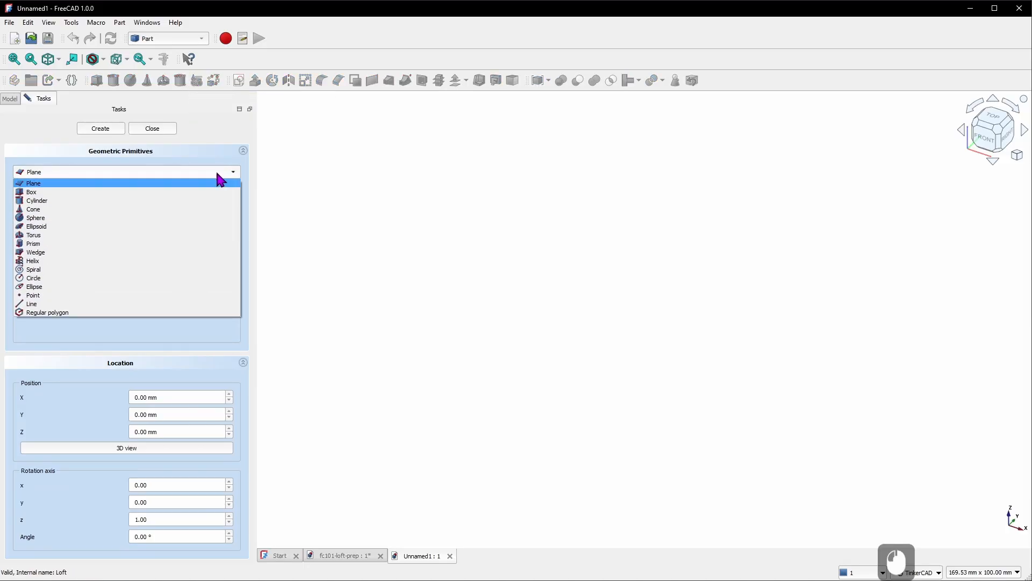
click(34, 278)
click(152, 483)
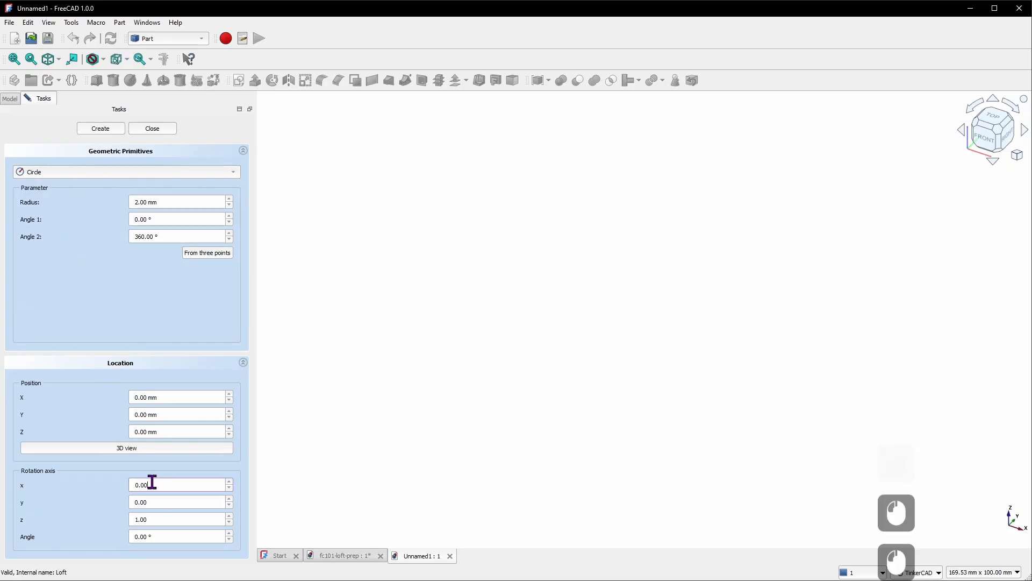
text(1)
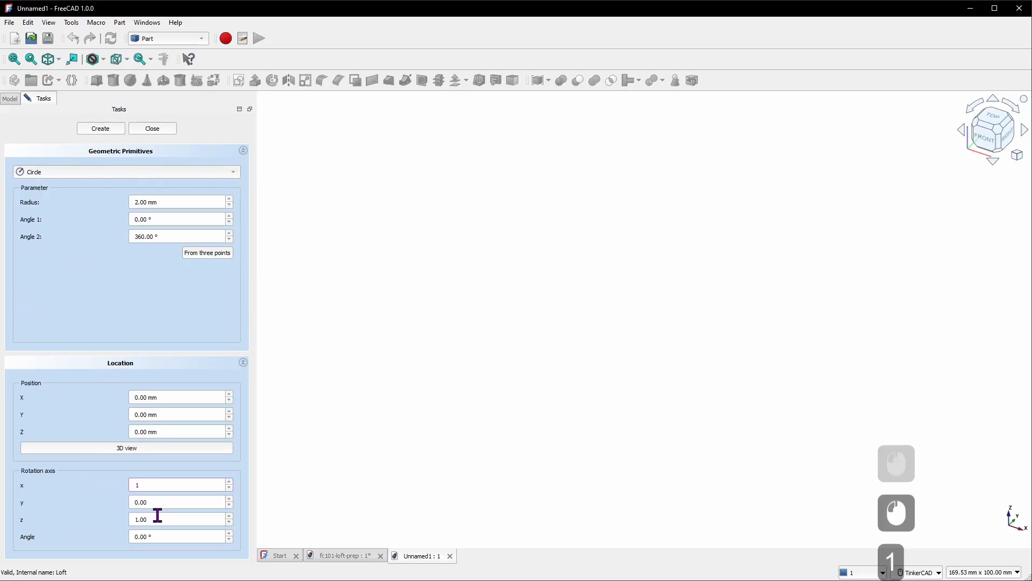
click(150, 520)
text(0)
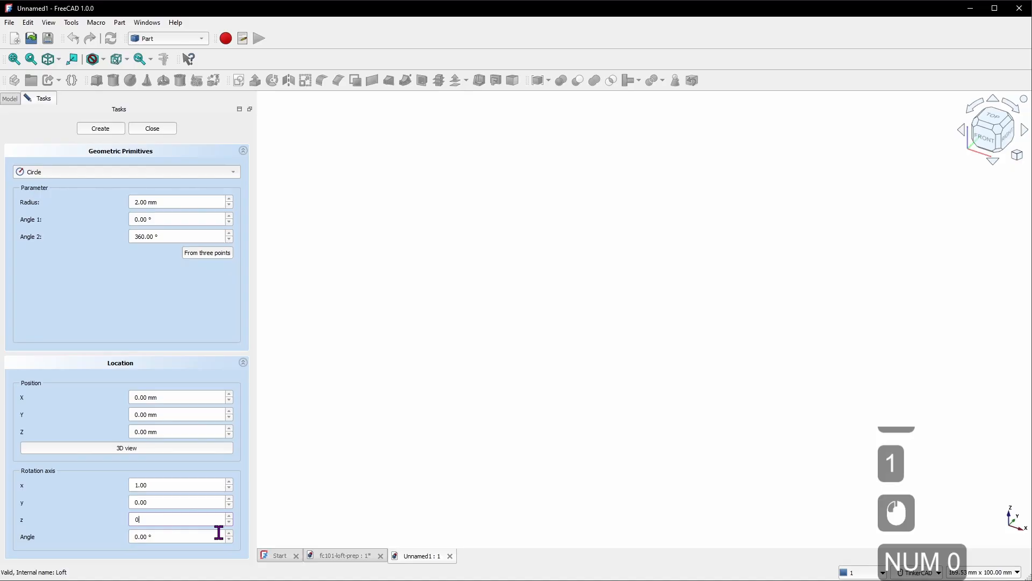
click(168, 536)
text(90)
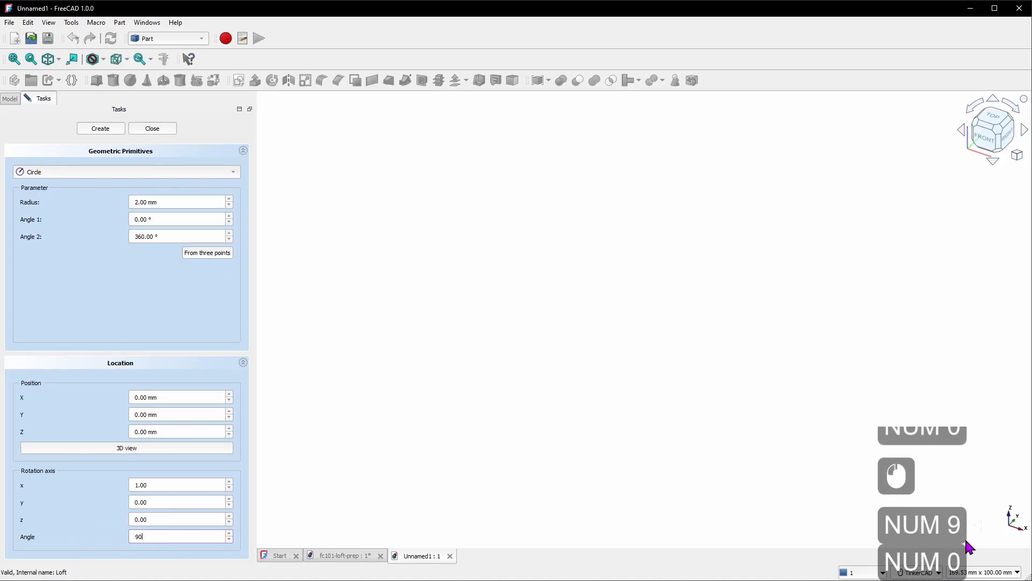
click(115, 131)
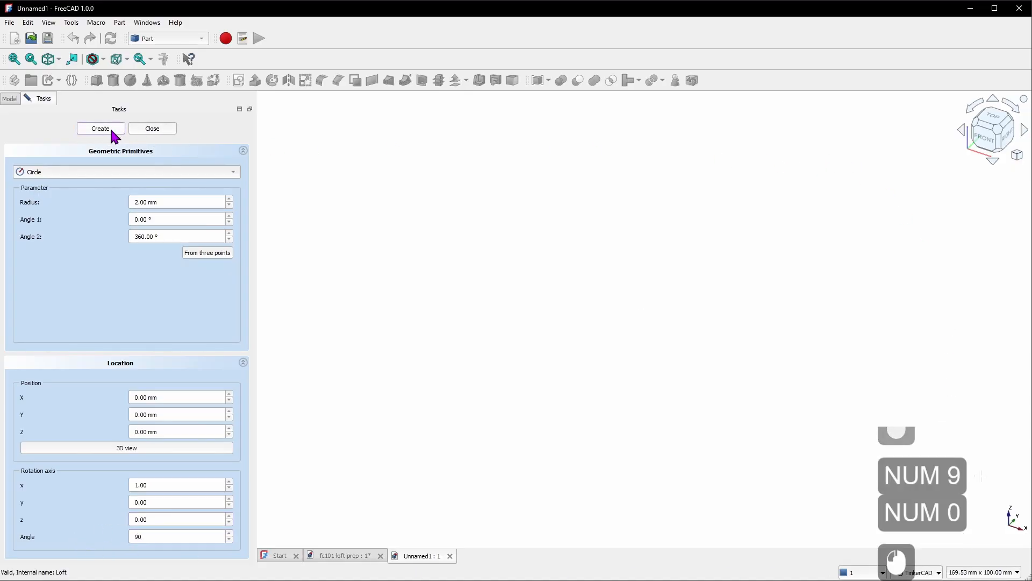
click(152, 131)
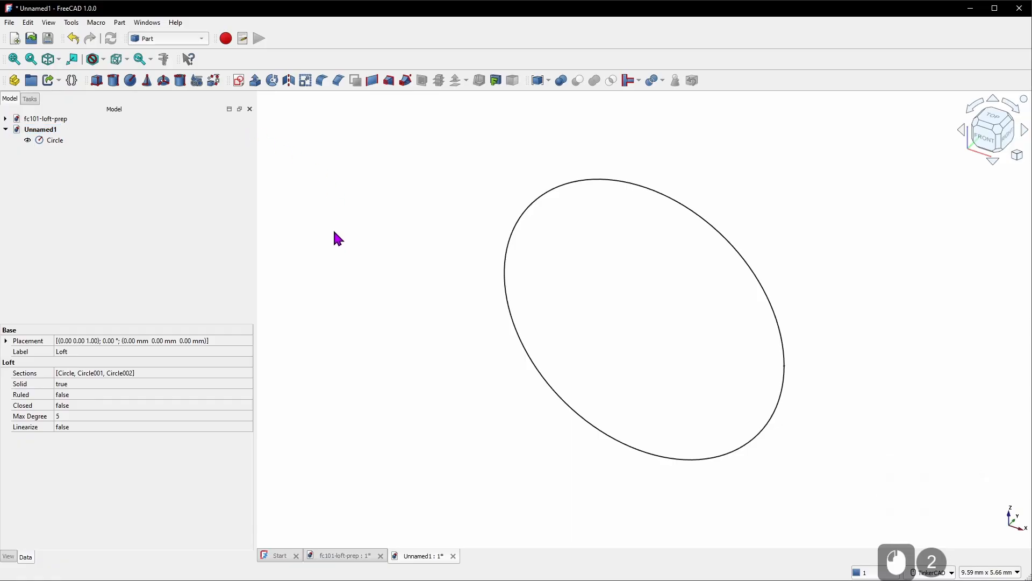
Duplicate the circle and delete the surplus second copy, keeping the original and one duplicate.
right_drag(665, 224, 698, 299)
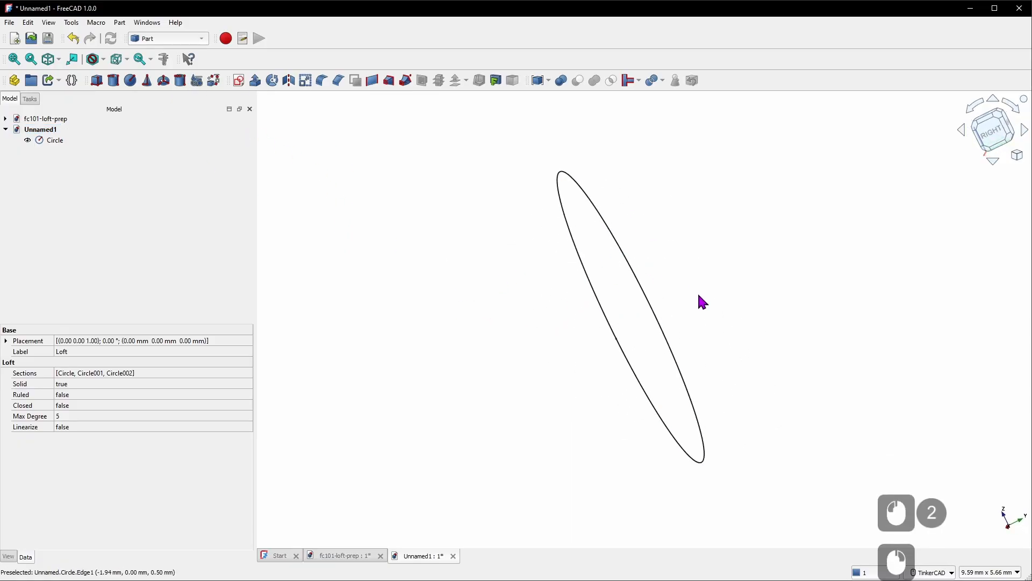
key(3)
right_drag(586, 311, 603, 334)
click(55, 141)
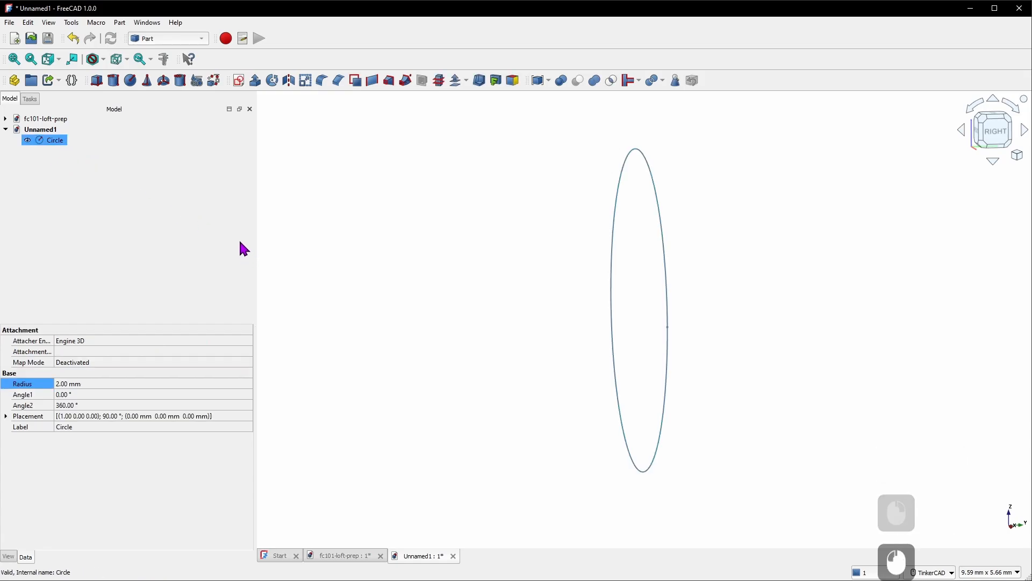
key(ctrl+c)
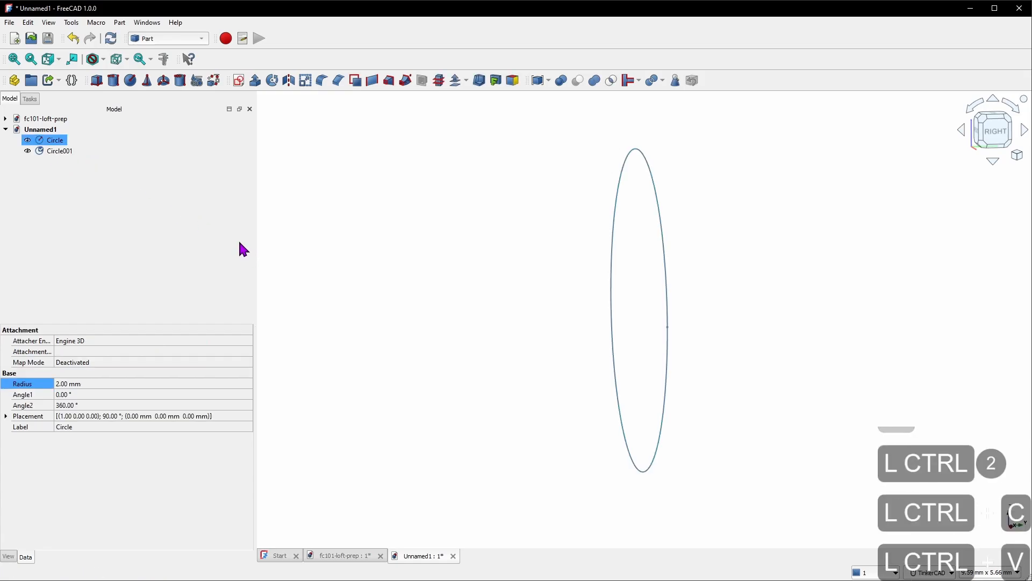
key(ctrl+v)
key(ctrl+v)
ctrl+click(75, 152)
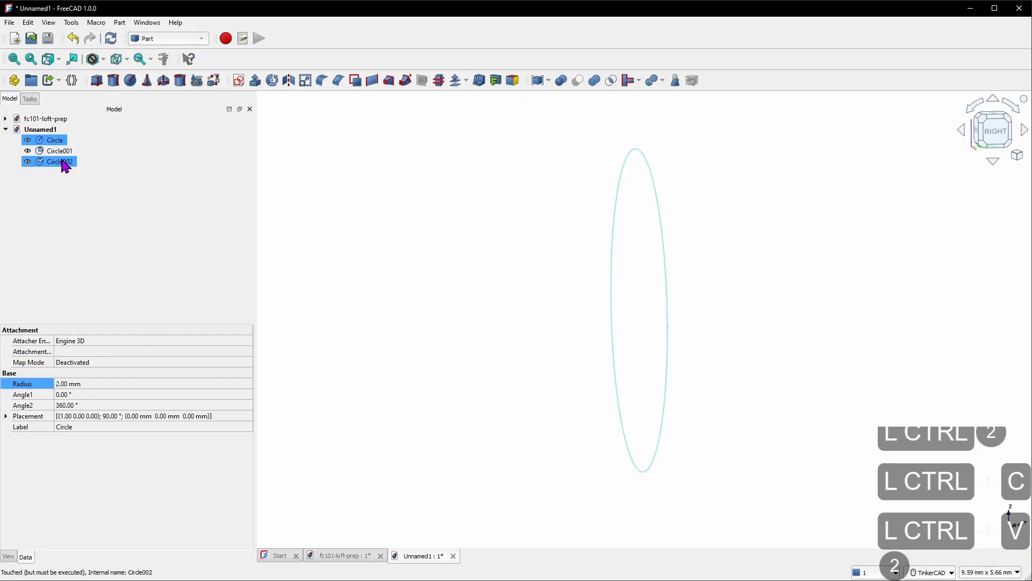
click(63, 161)
key(Delete)
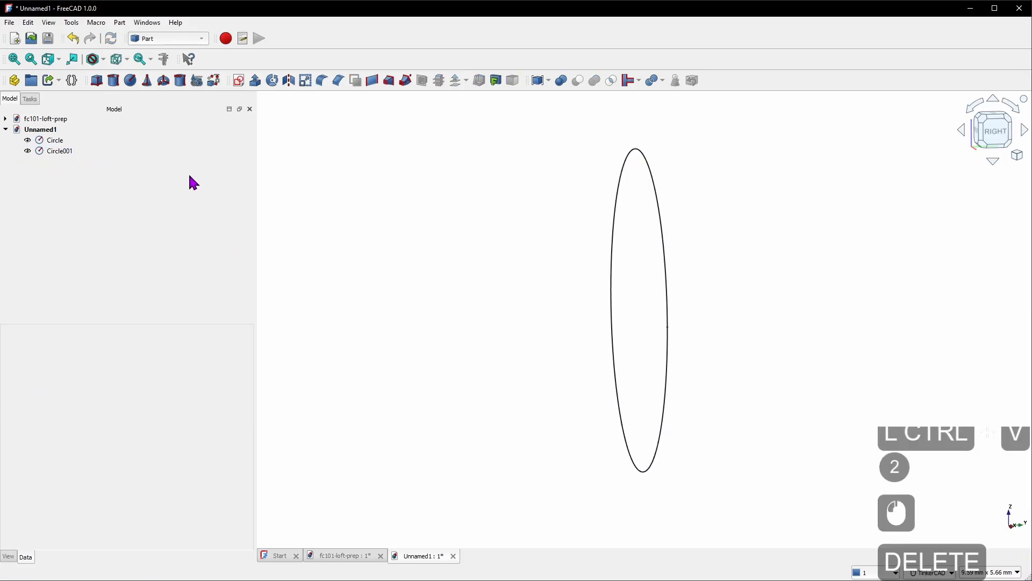
Set the radius of the original circle to 6 mm.
click(62, 141)
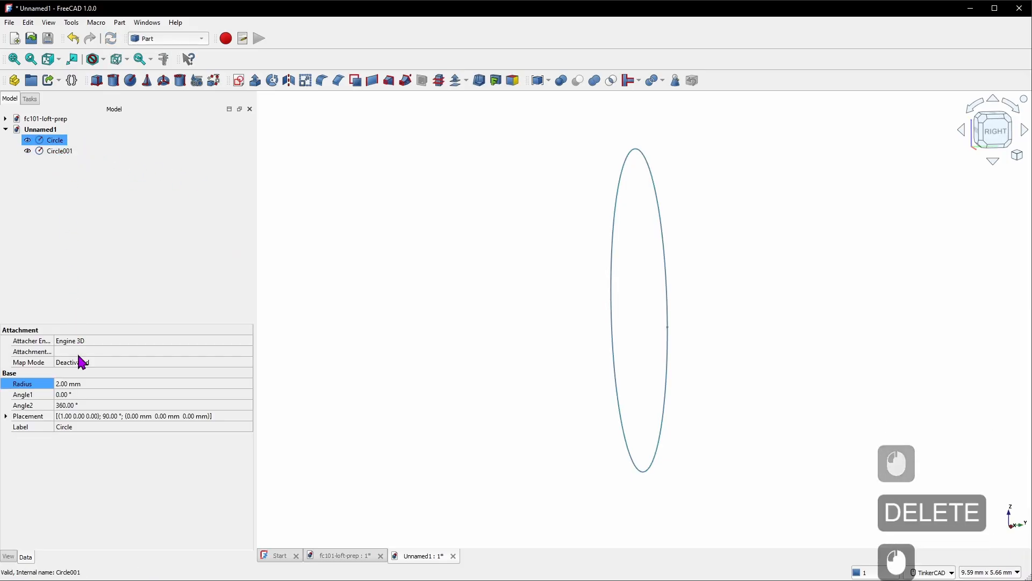
click(85, 382)
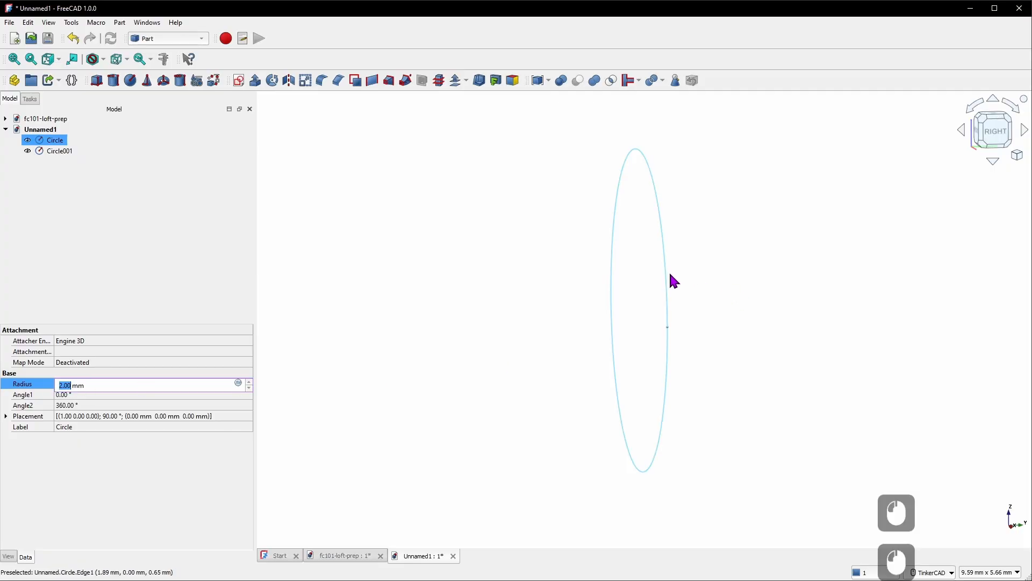
text(6)
key(Return)
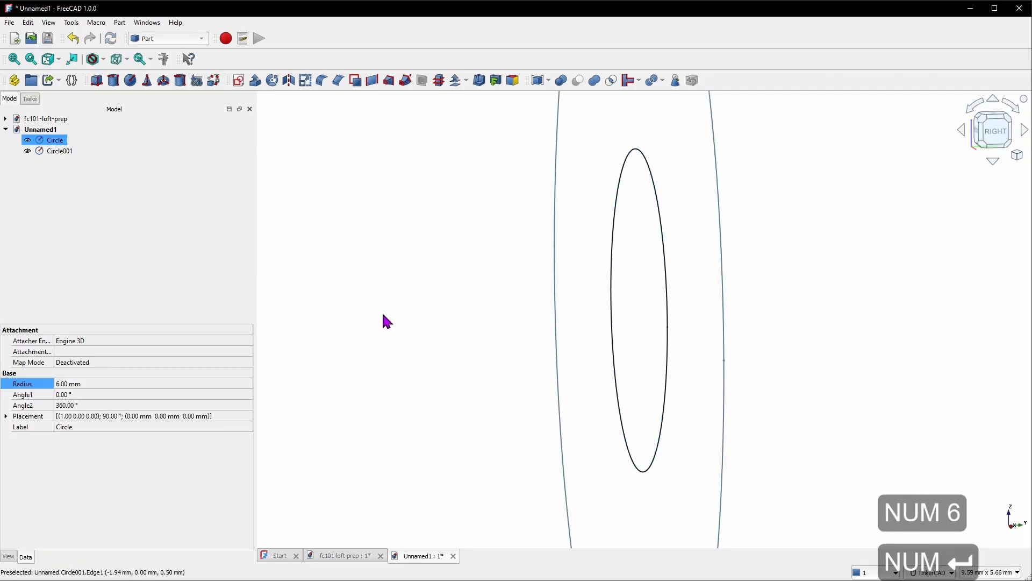
Set the radius of the duplicated circle, Circle001, to 8 mm.
click(61, 151)
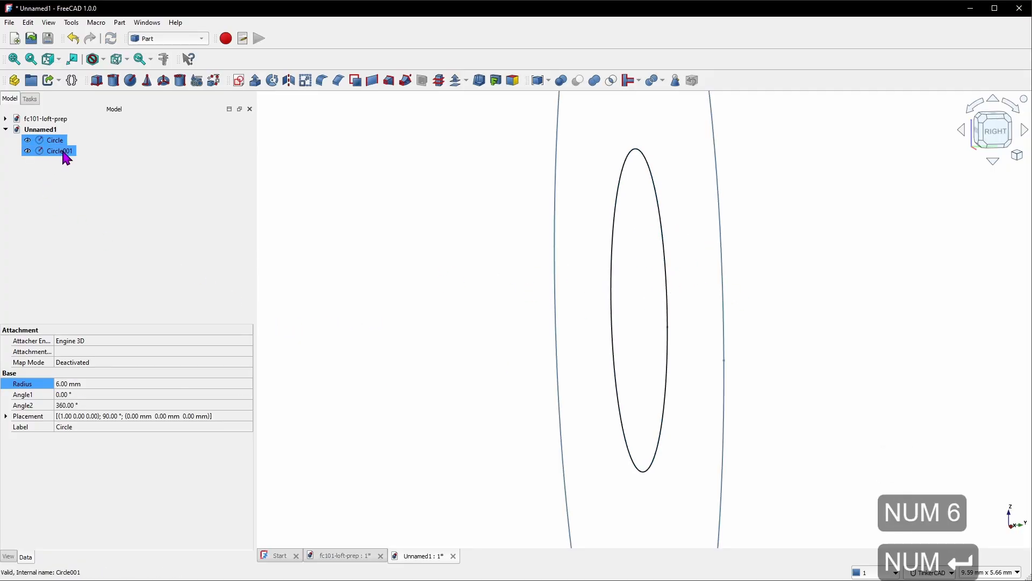
double_click(100, 384)
text(8)
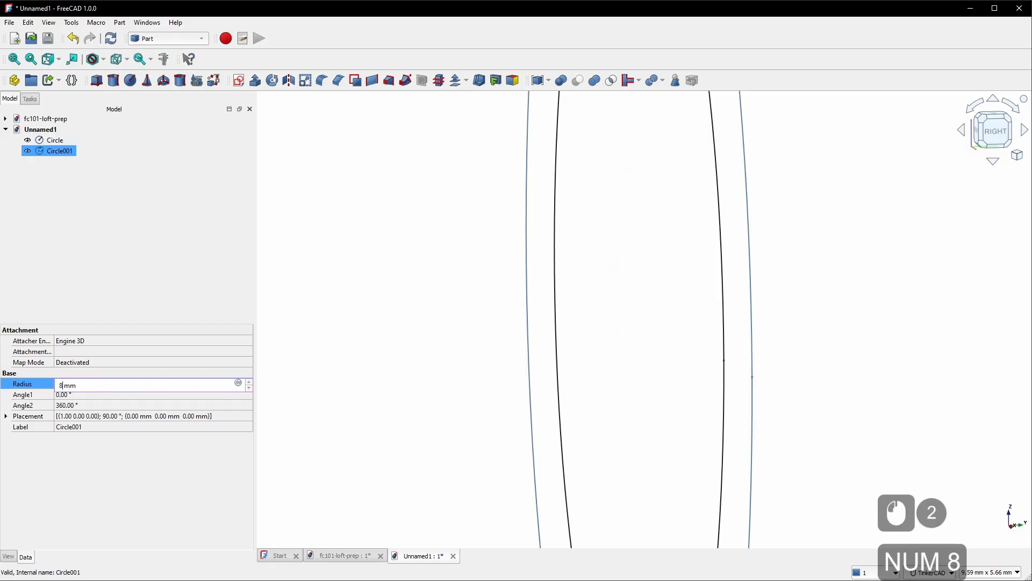
key(Return)
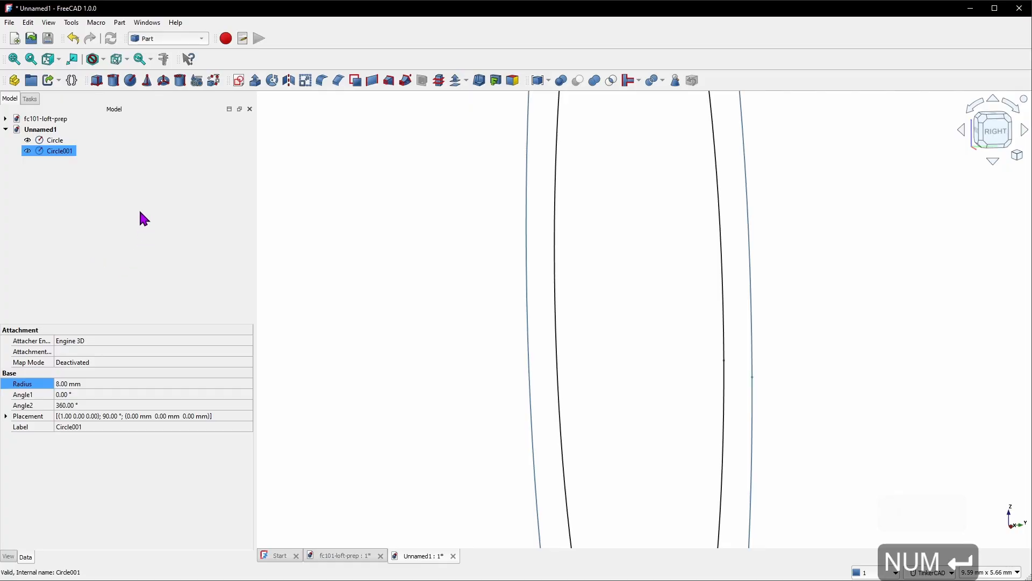
Move Circle001 8 mm along the positive Y axis, away from the original circle, using Transform.
scroll(415, 276, down, 5)
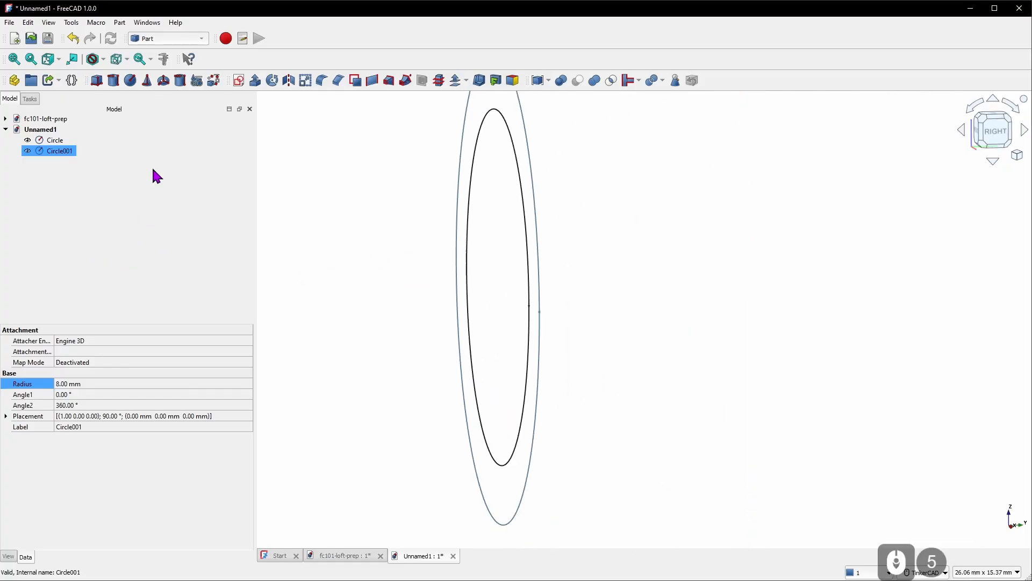
right_drag(625, 256, 461, 253)
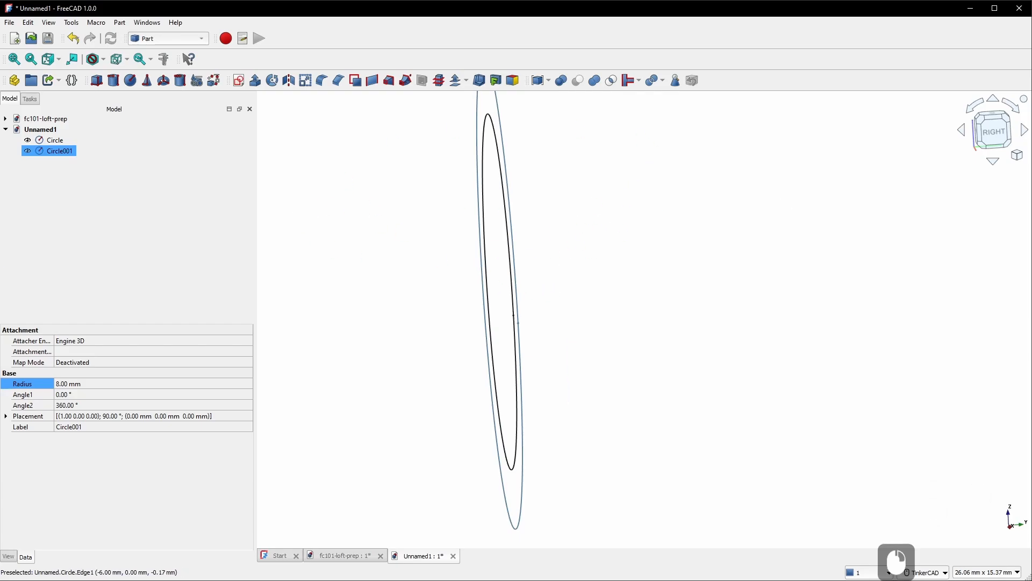
right_click(59, 151)
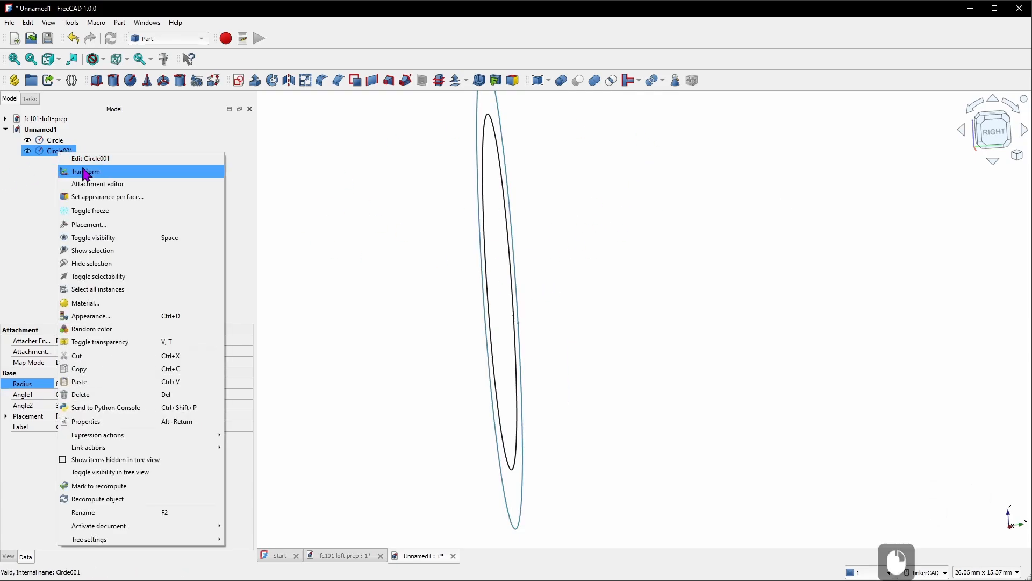
click(85, 172)
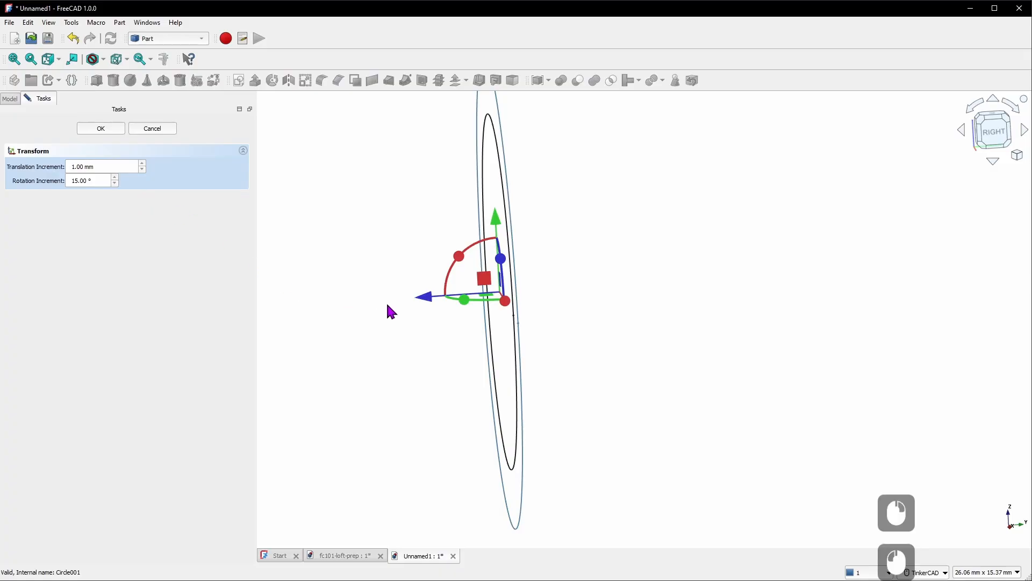
drag(429, 305, 668, 295)
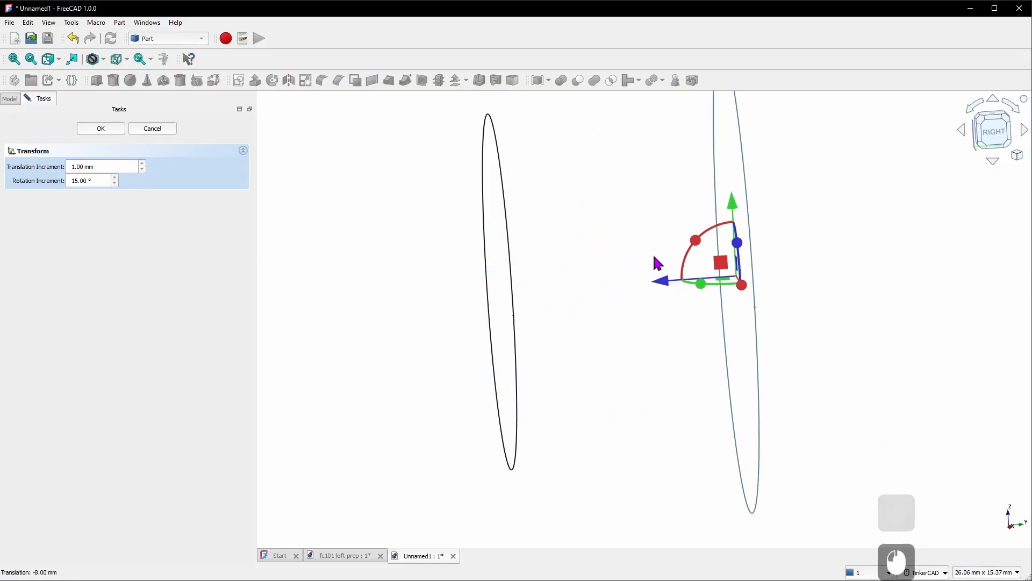
click(117, 128)
Create a solid loft from the profiles Circle and Circle001, in that order.
scroll(316, 295, down, 5)
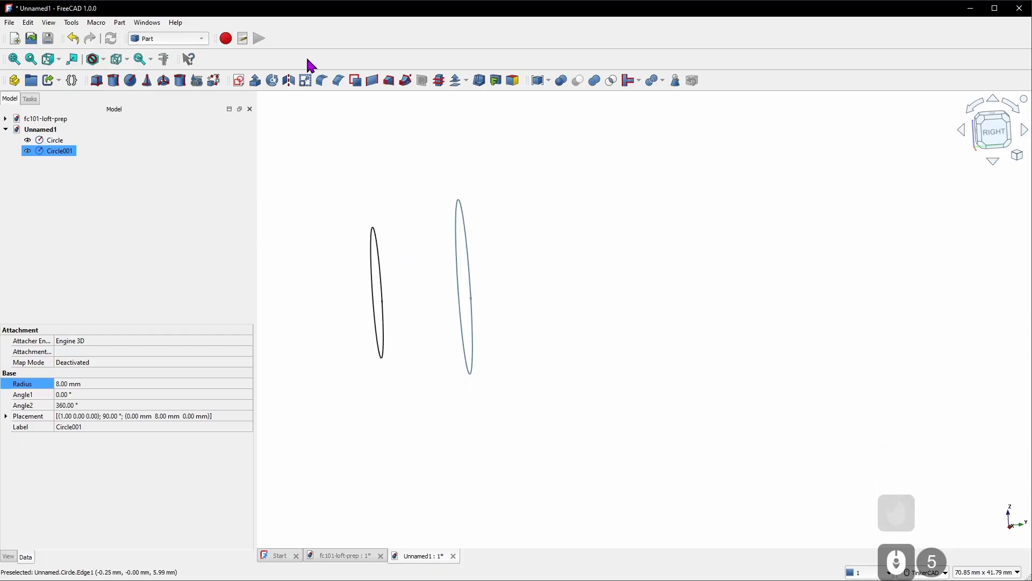
key(ctrl)
key(ctrl)
key(ctrl)
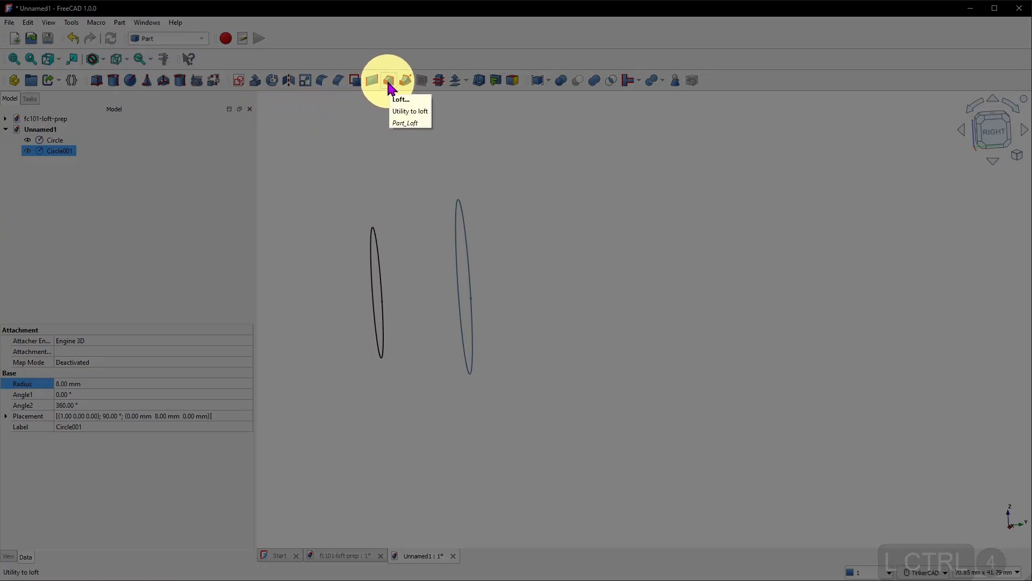
click(389, 83)
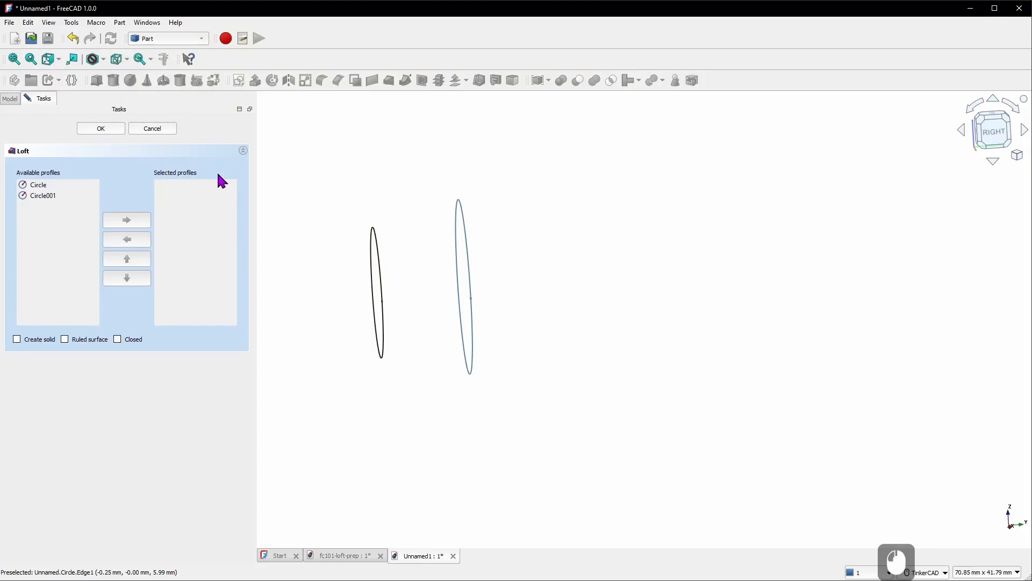
click(54, 196)
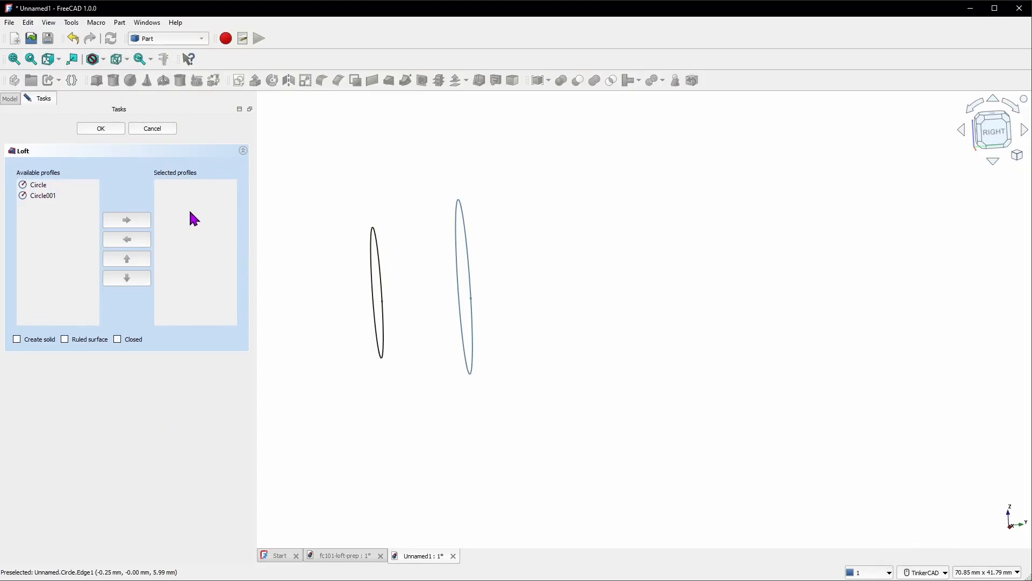
double_click(38, 186)
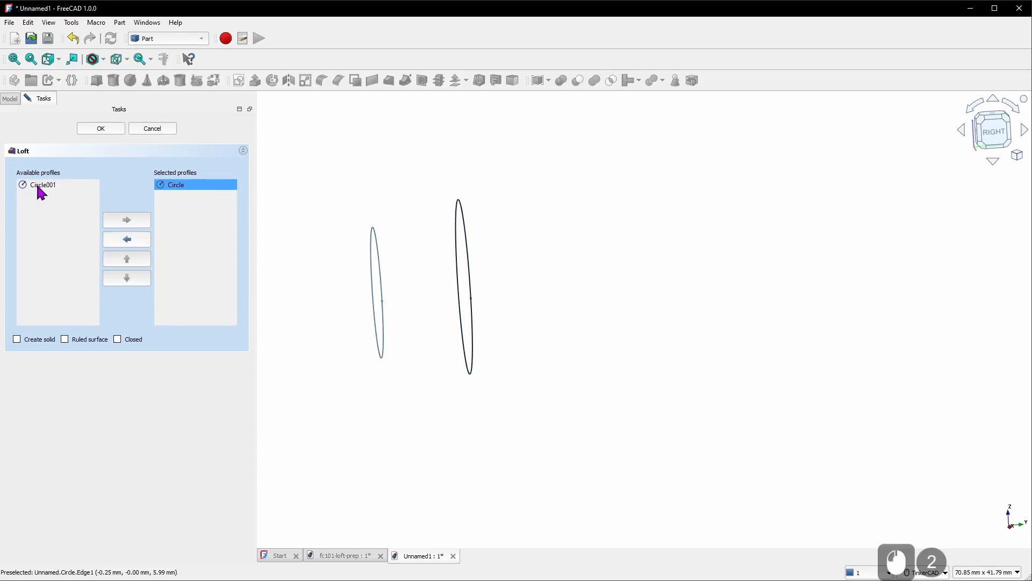
double_click(51, 188)
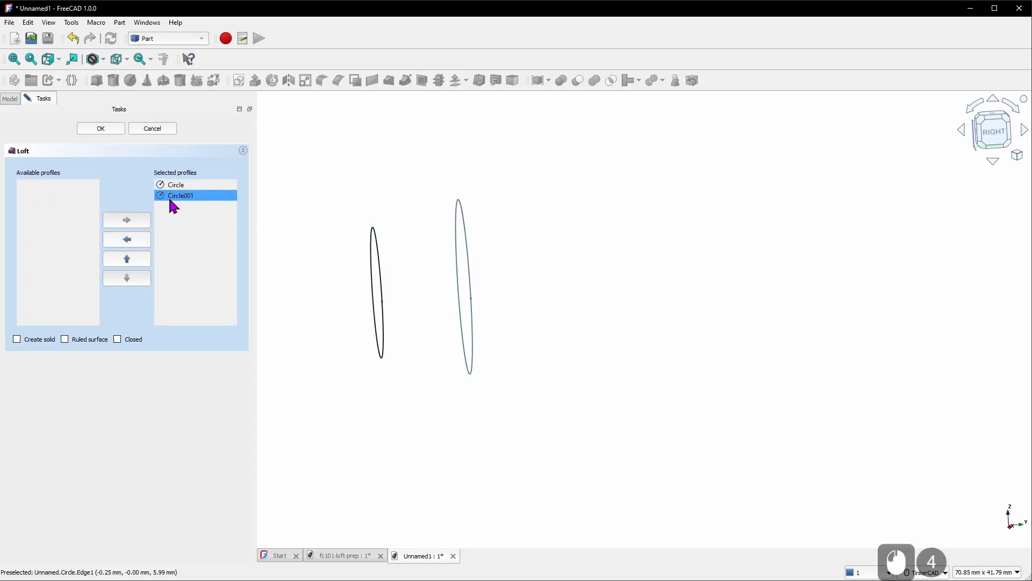
click(17, 339)
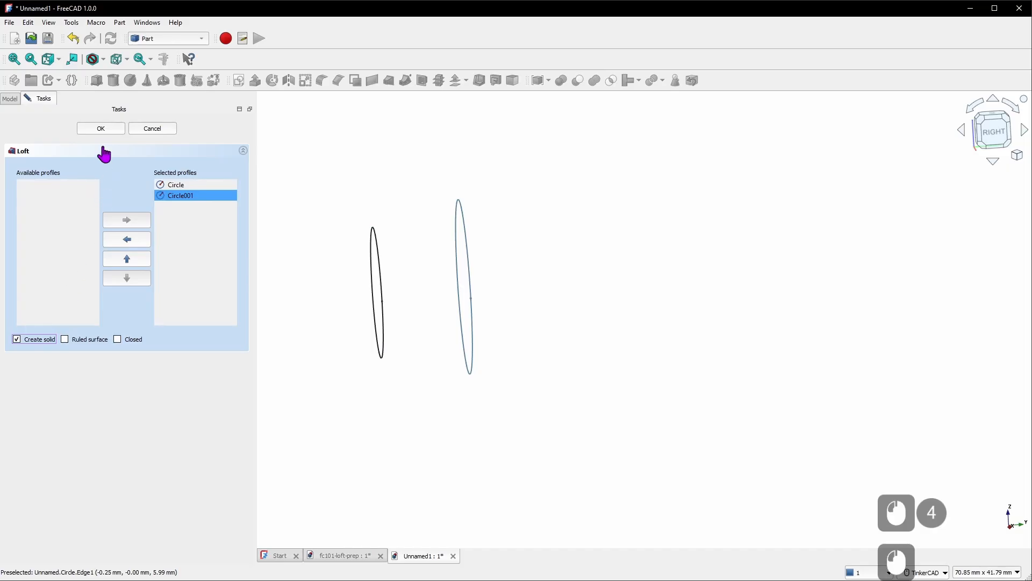
click(101, 128)
Inspect the two-circle loft from several sides and delete it, keeping its source circles.
right_drag(581, 346, 685, 351)
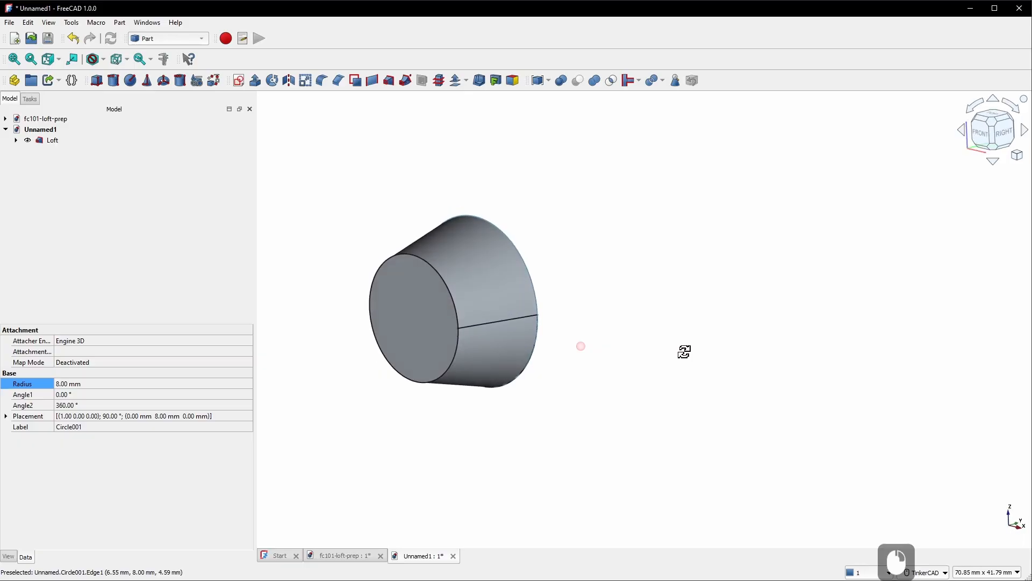
right_drag(482, 349, 528, 350)
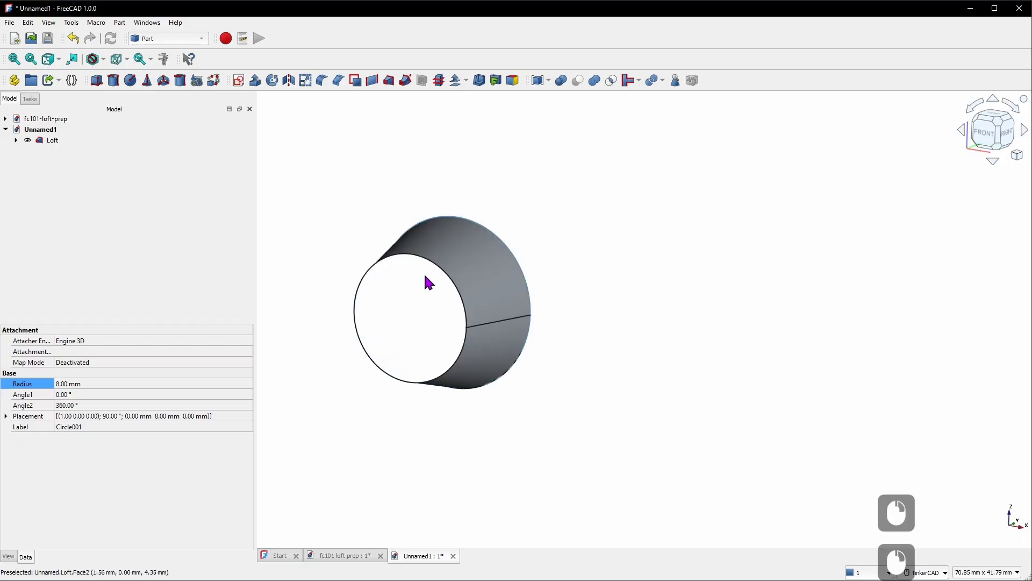
right_drag(463, 267, 283, 245)
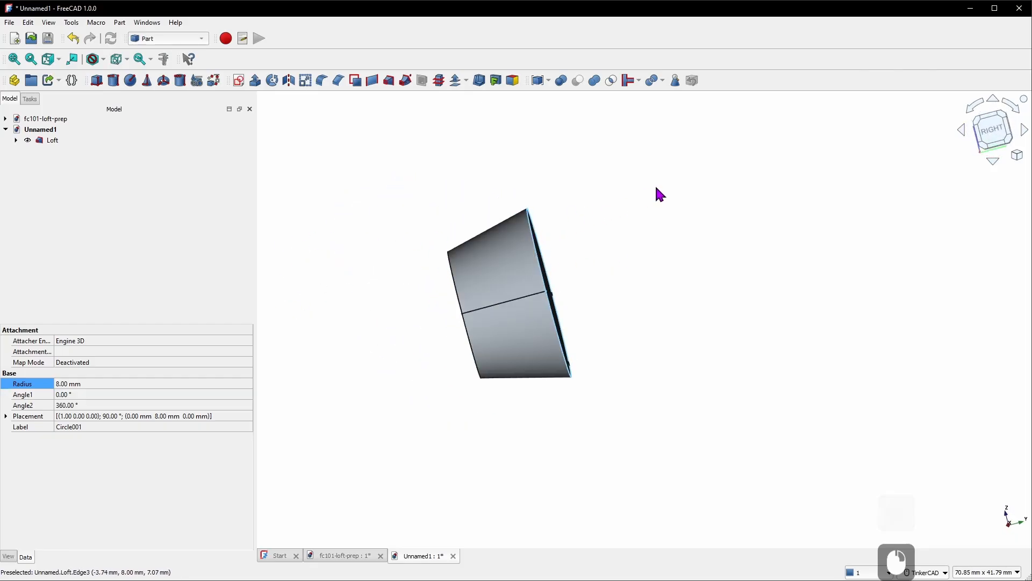
click(52, 140)
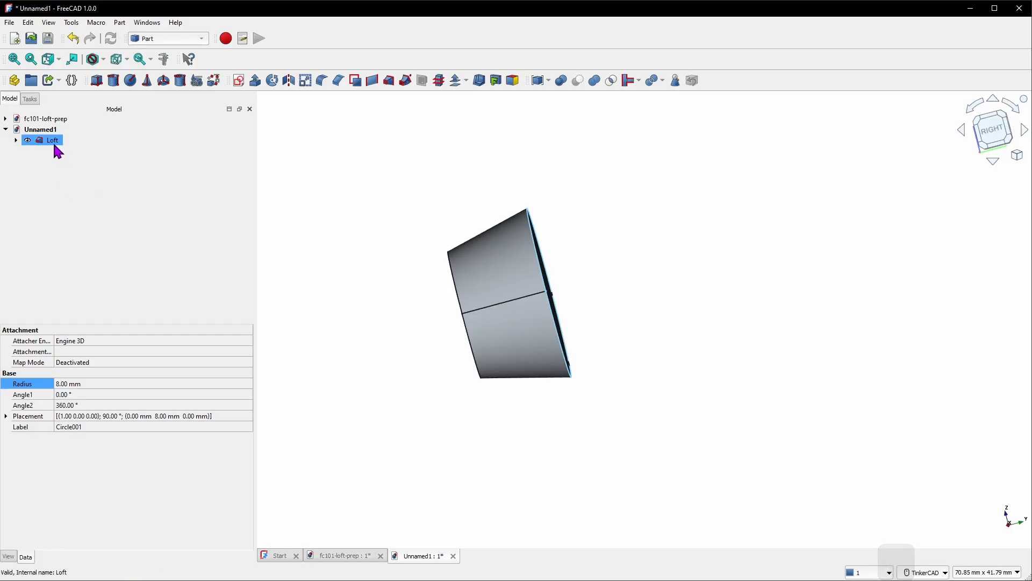
key(Delete)
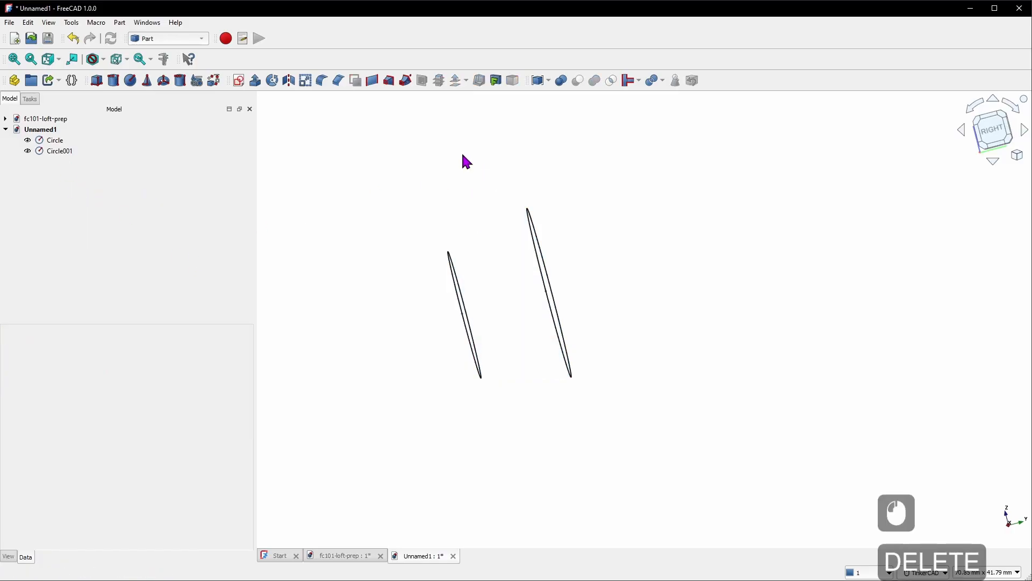
Duplicate Circle001 in place to get a third circle.
click(67, 153)
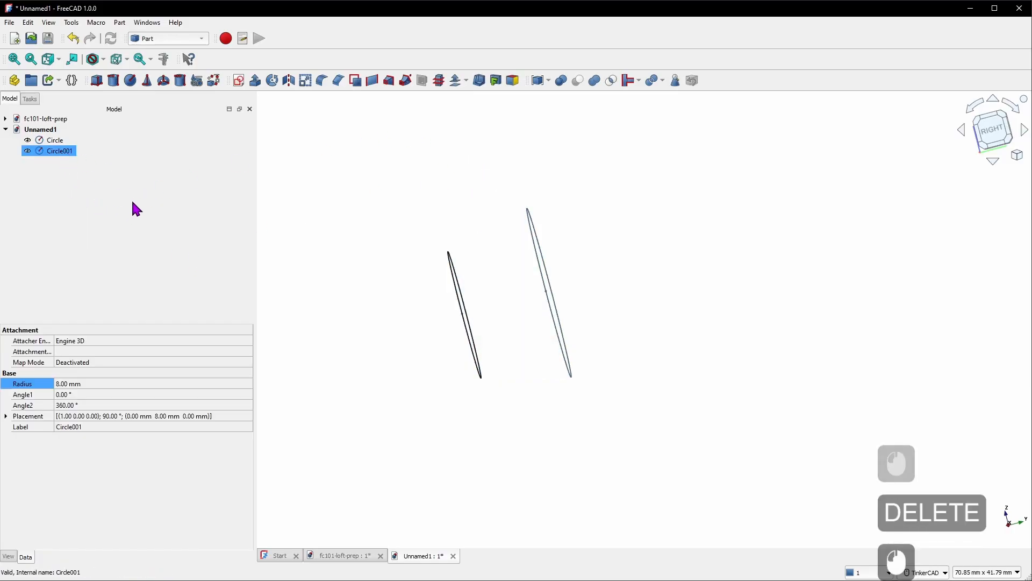
key(ctrl+c)
key(ctrl+v)
click(123, 199)
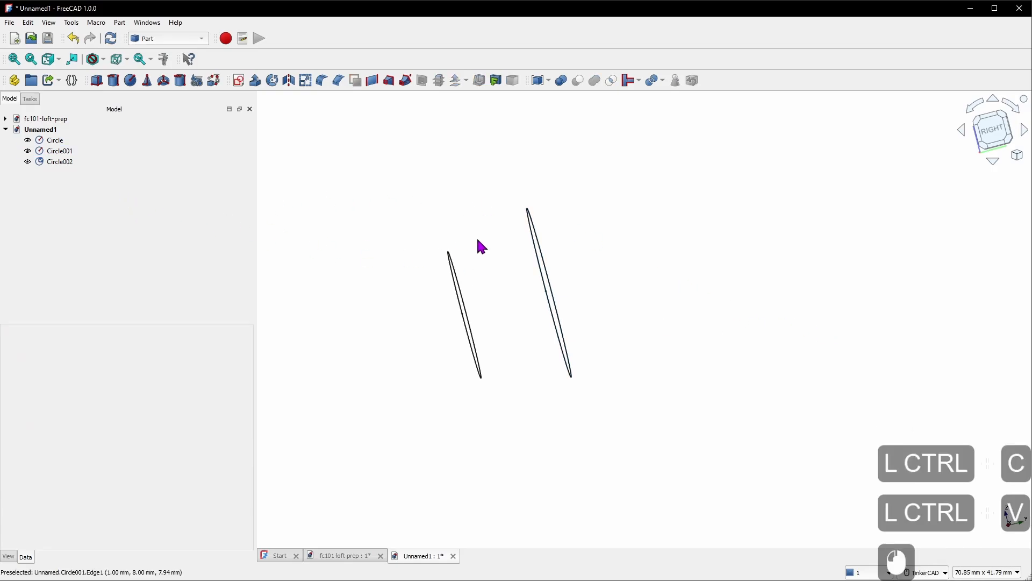
Set the Y position in the placement of Circle001 to 40 mm.
scroll(512, 323, down, 4)
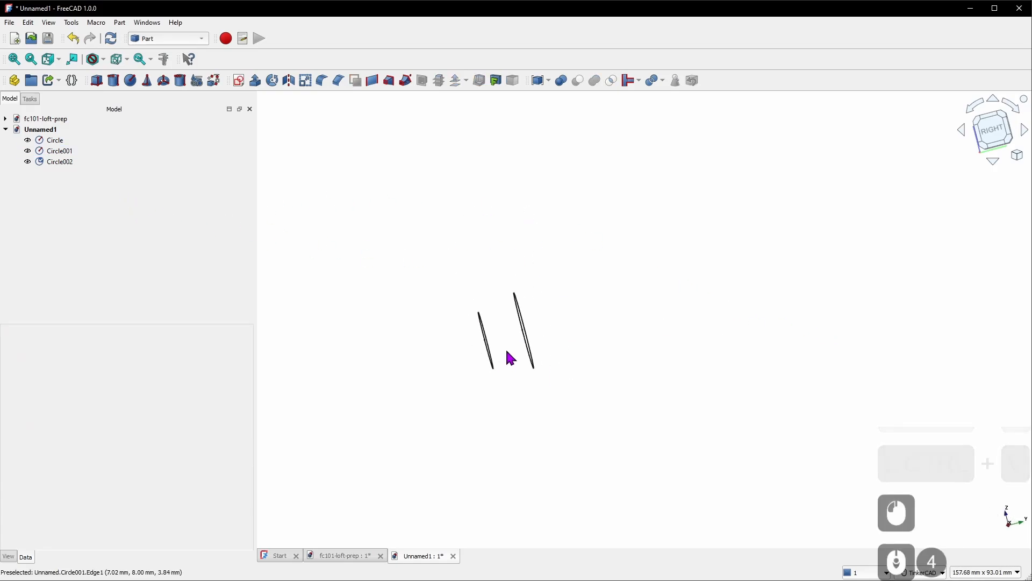
click(992, 129)
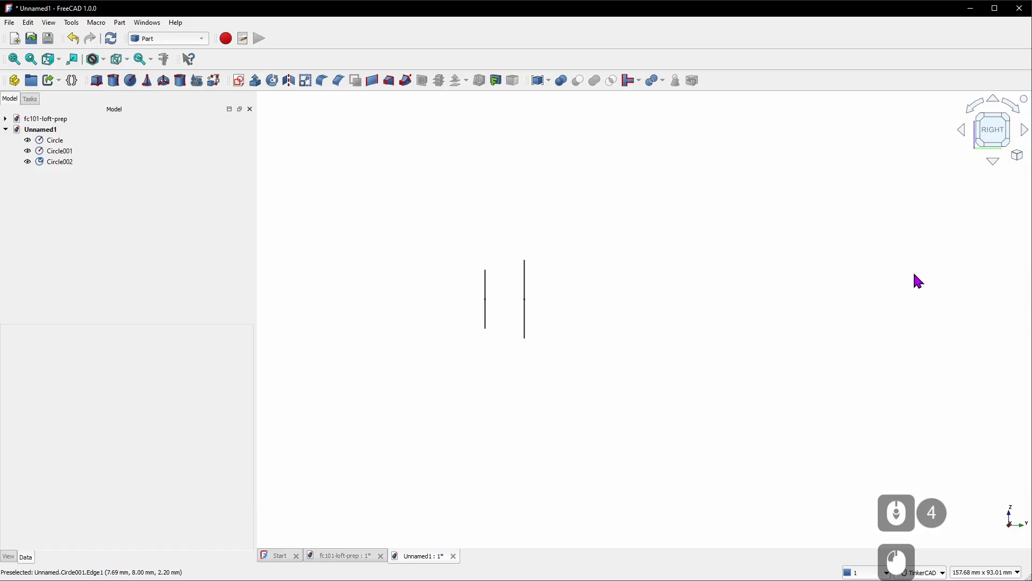
click(161, 141)
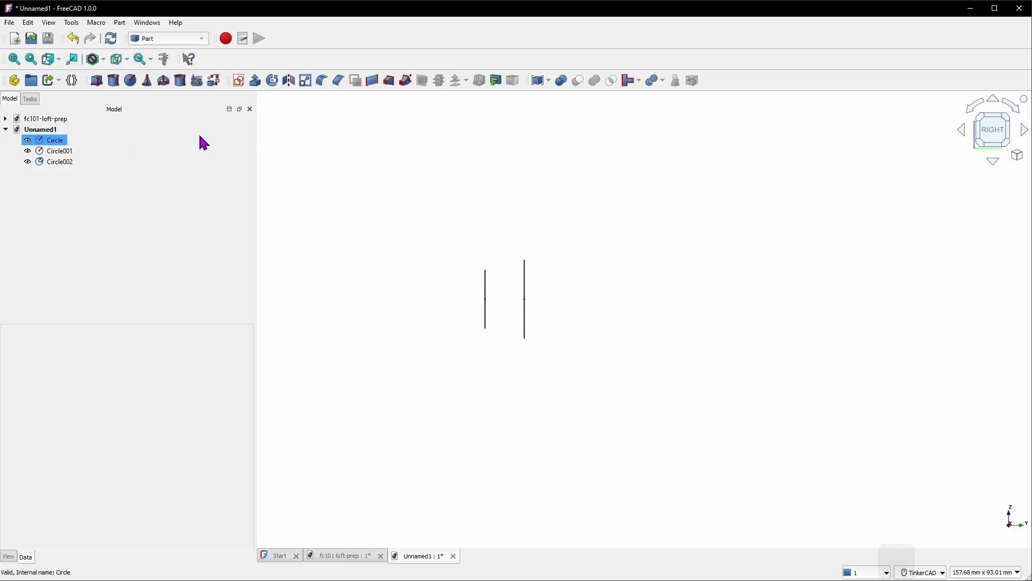
click(60, 140)
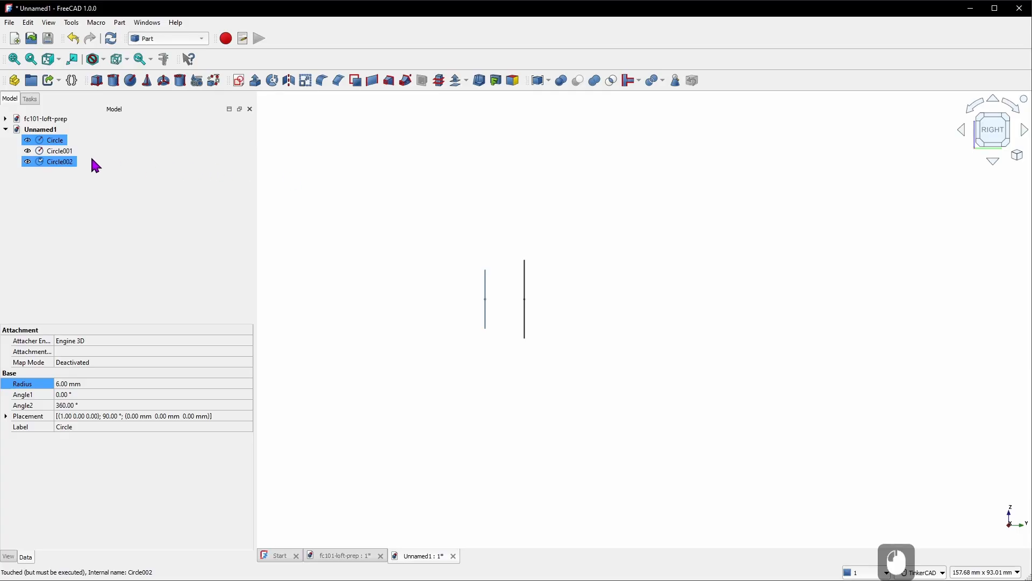
click(66, 151)
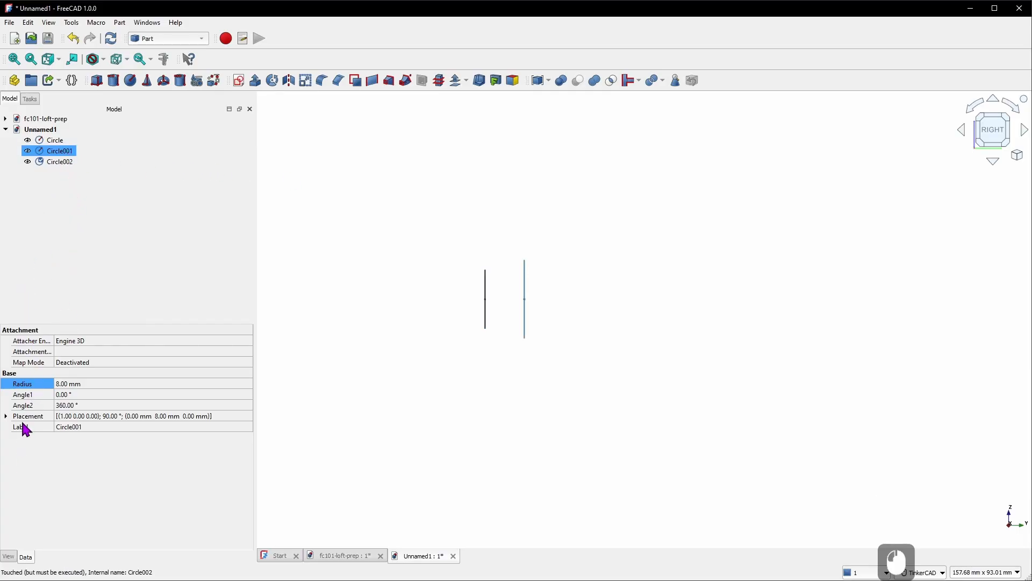
click(8, 557)
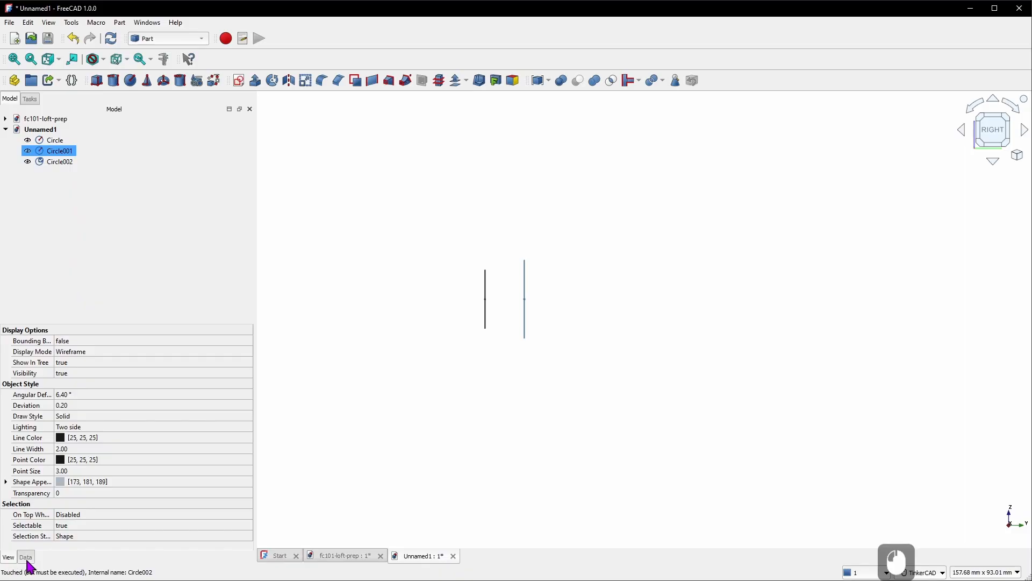
click(26, 557)
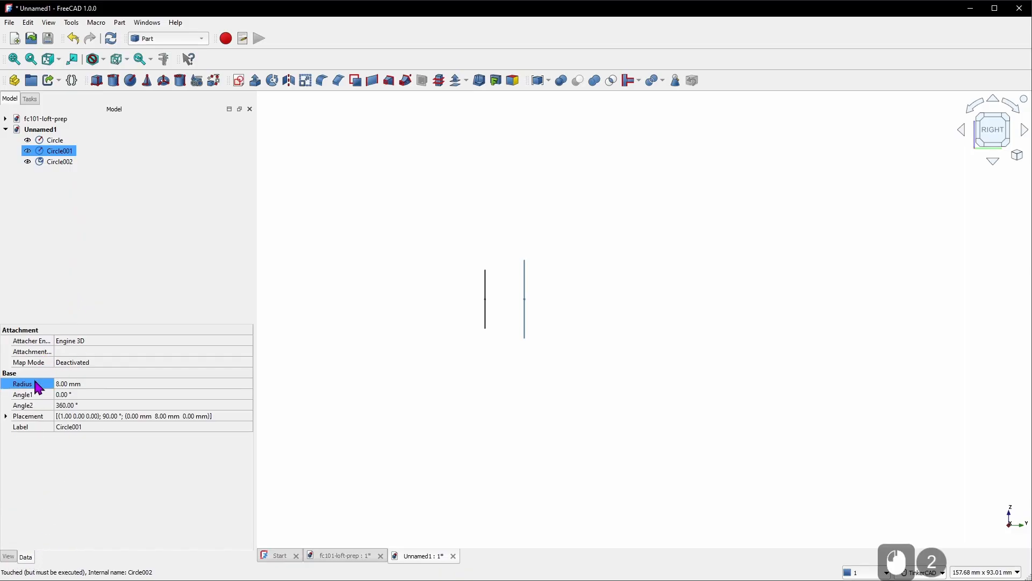
click(6, 417)
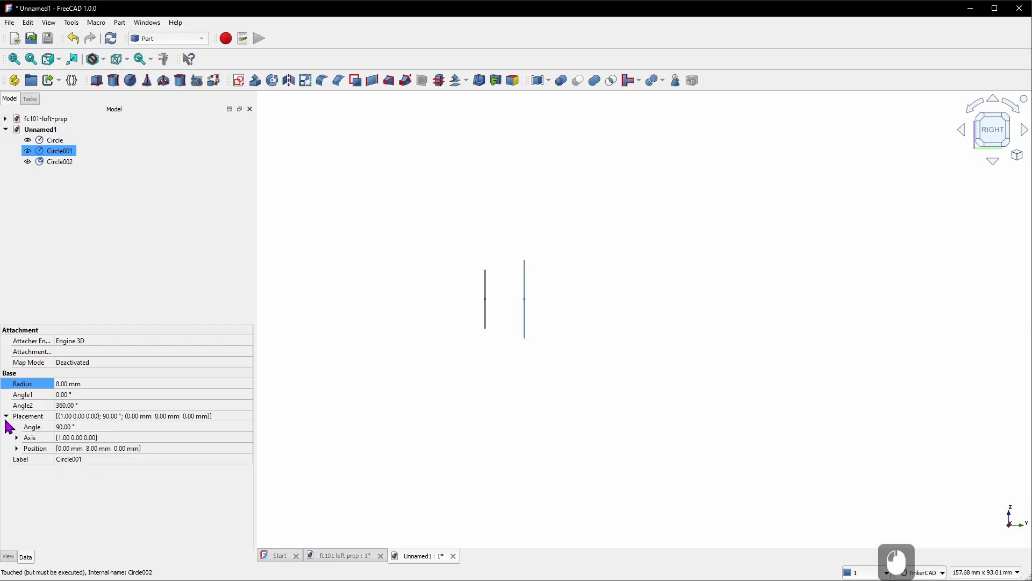
click(17, 450)
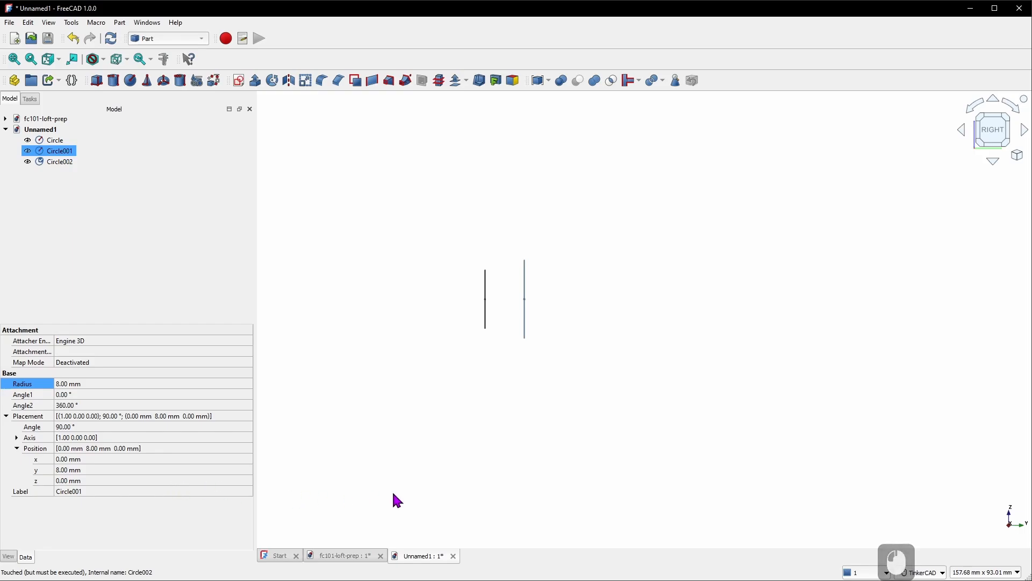
key(ctrl)
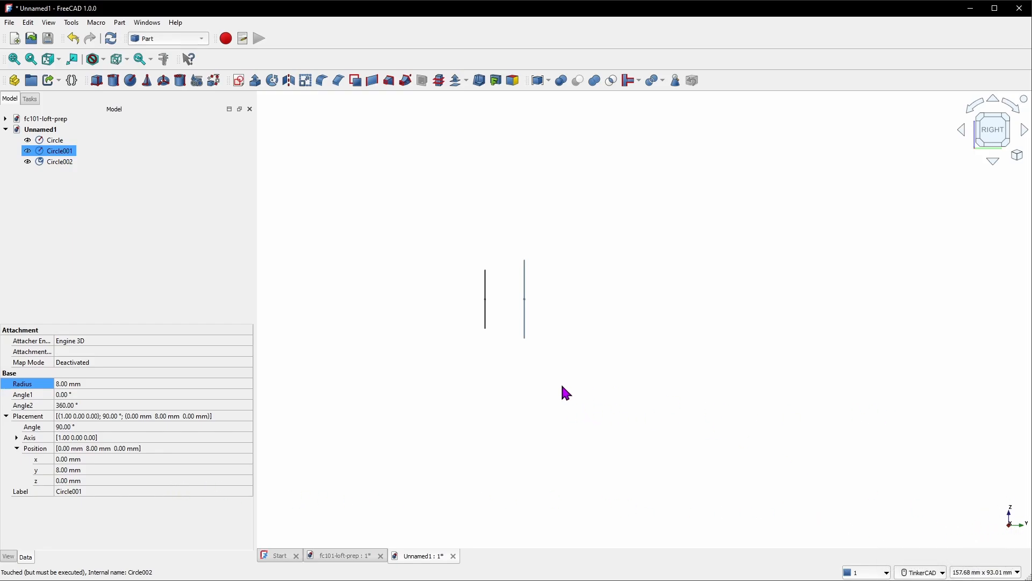
click(84, 475)
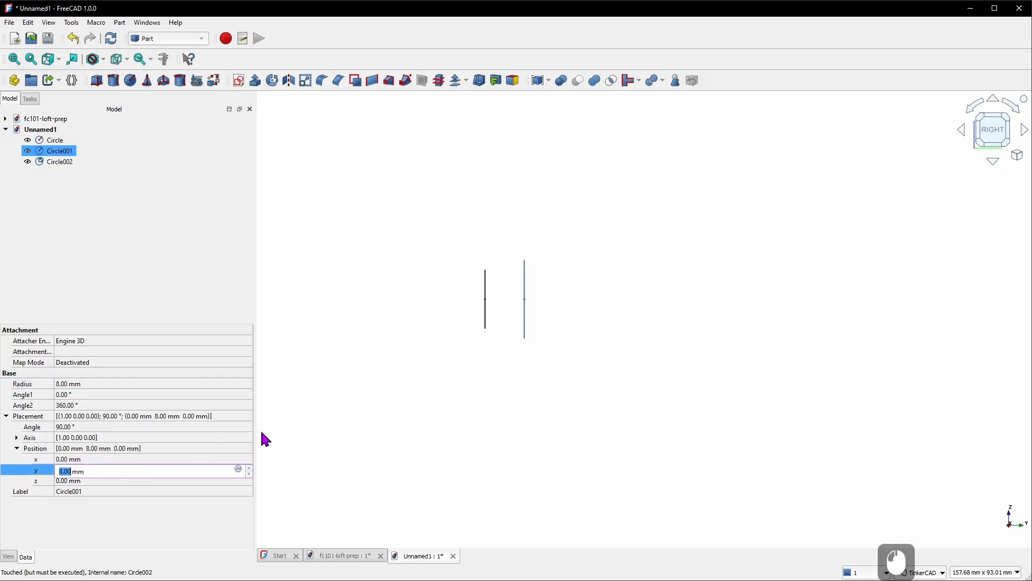
text(40)
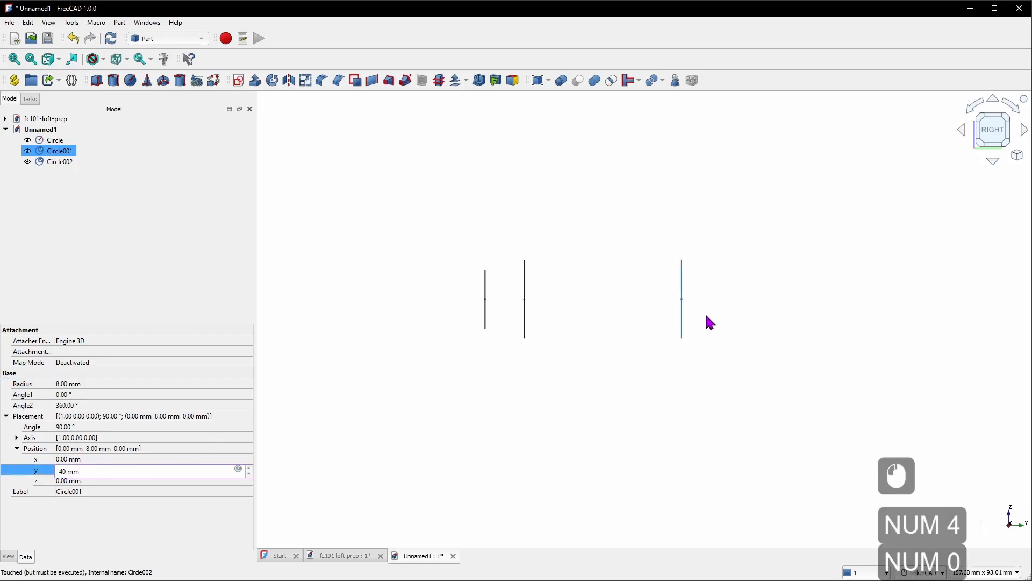
key(Return)
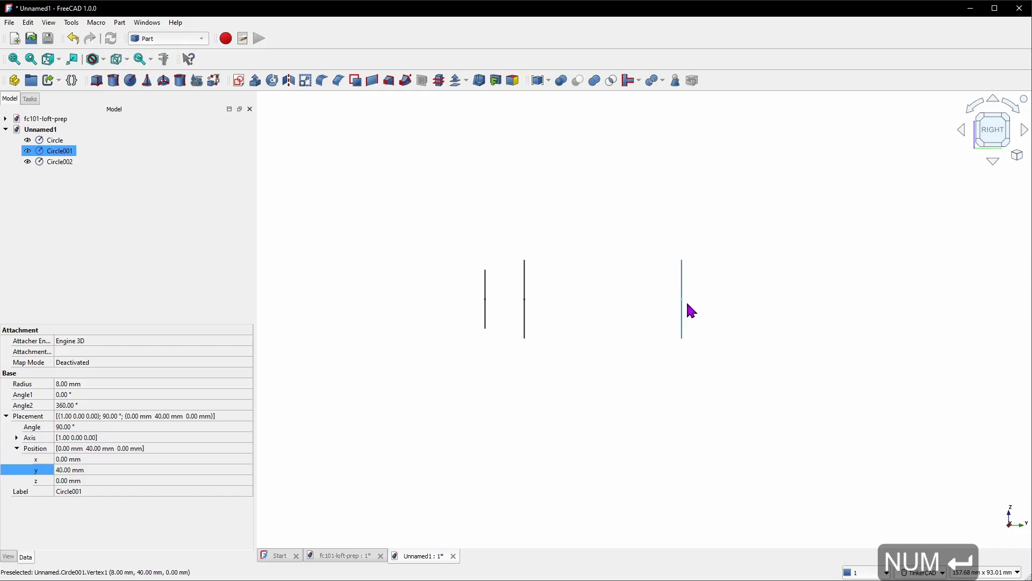
Set the Y position of Circle002 to 80 mm and its radius to 4.5 mm.
ctrl+click(61, 162)
click(65, 164)
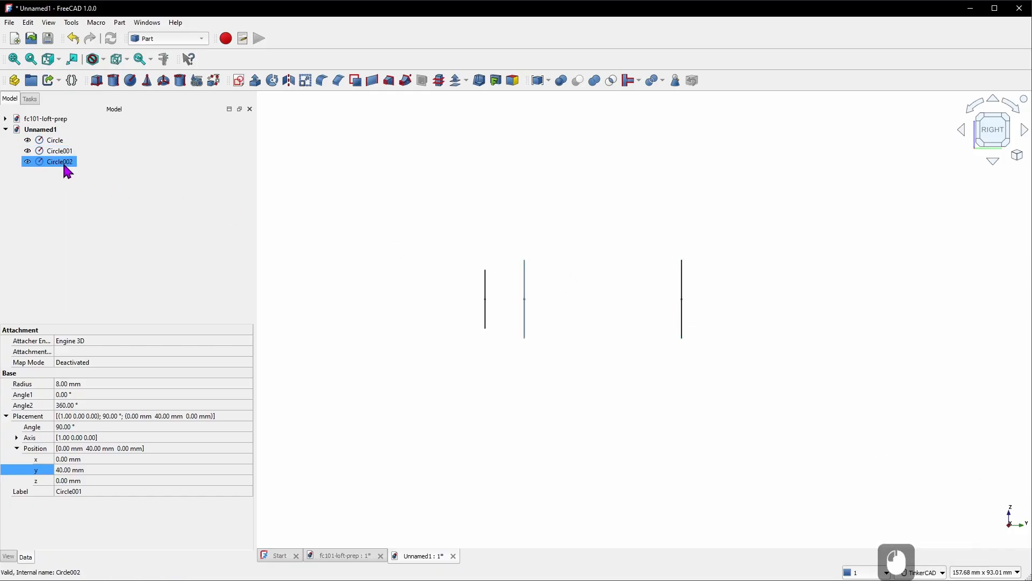
click(78, 472)
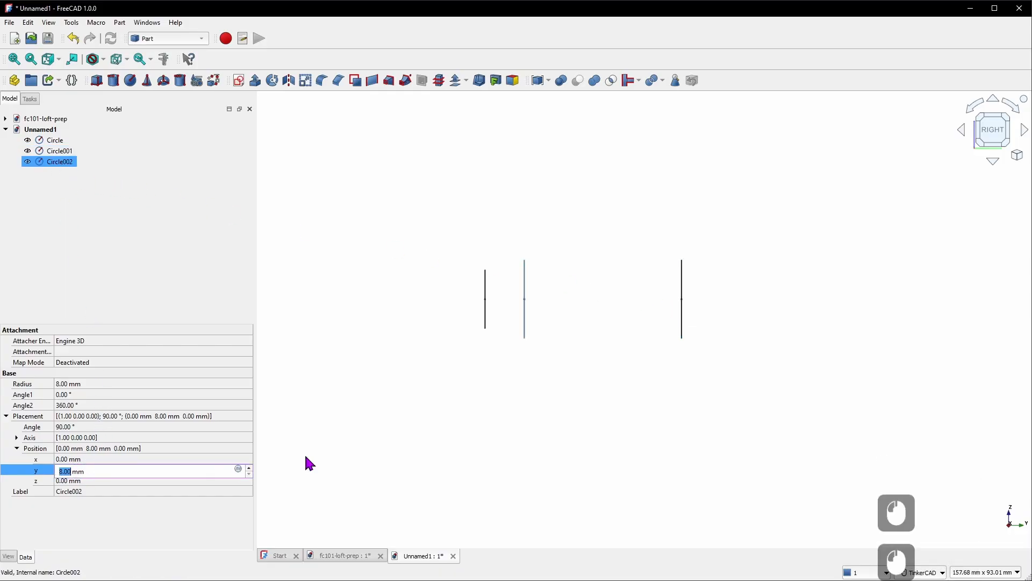
text(80)
key(KP_Enter)
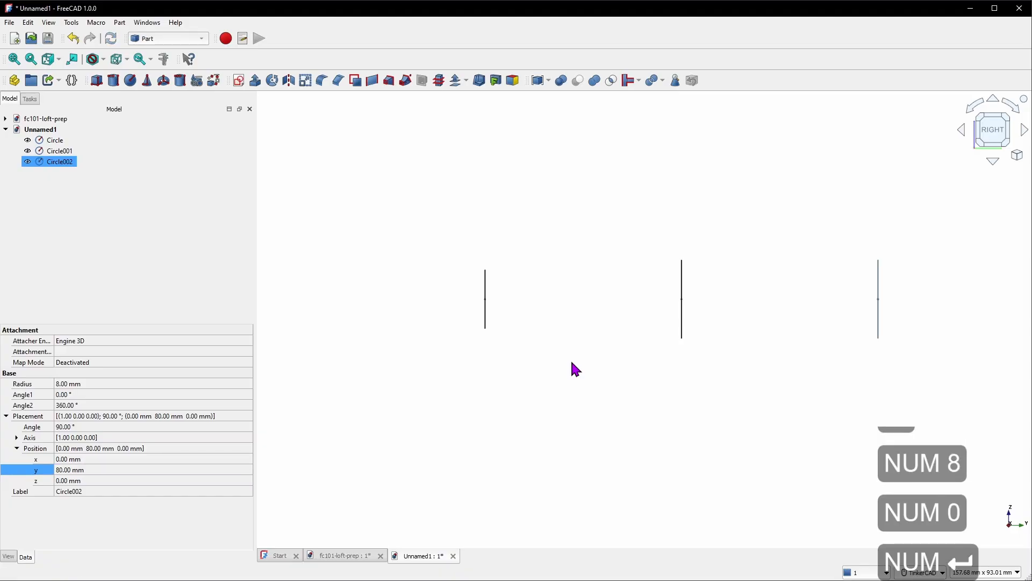
click(75, 385)
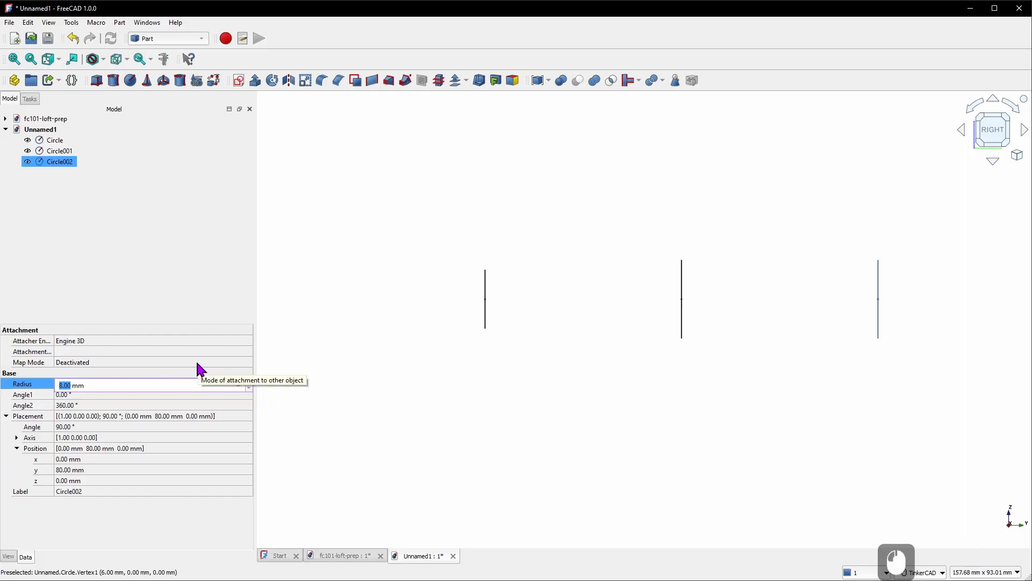
text(4.5)
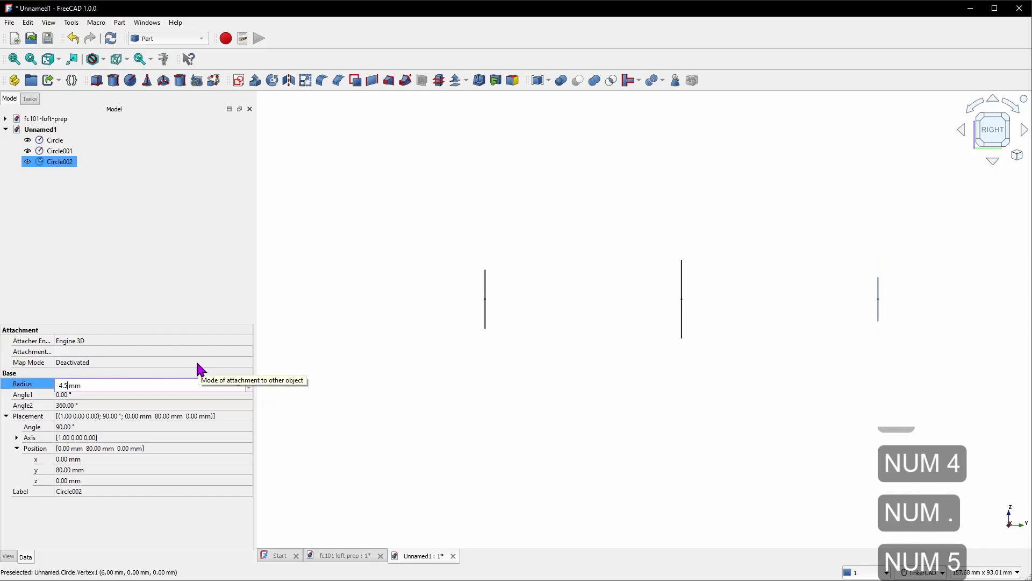
click(379, 371)
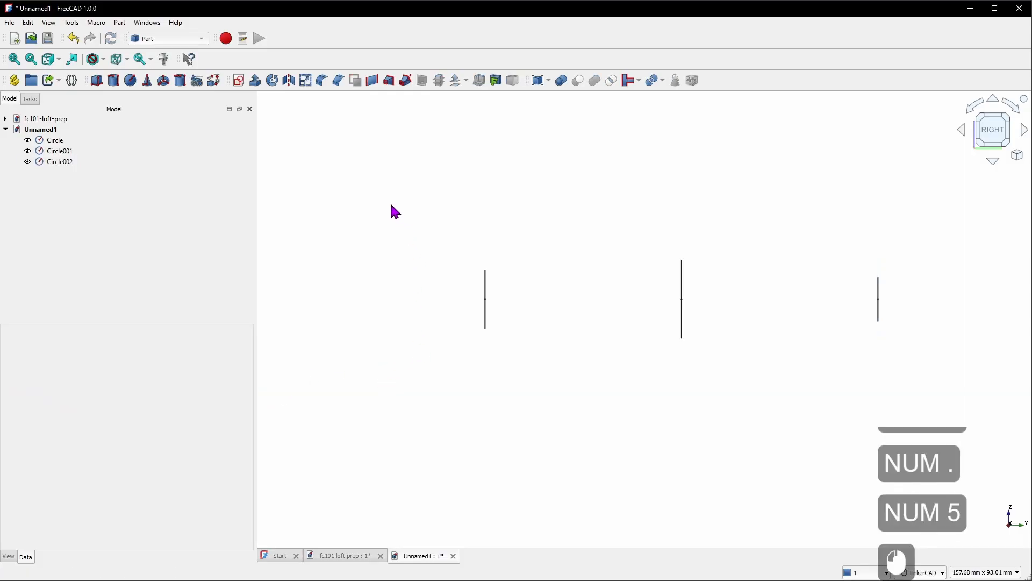
Create a loft through the profiles Circle, Circle001 and Circle002, in that order.
click(389, 81)
click(47, 197)
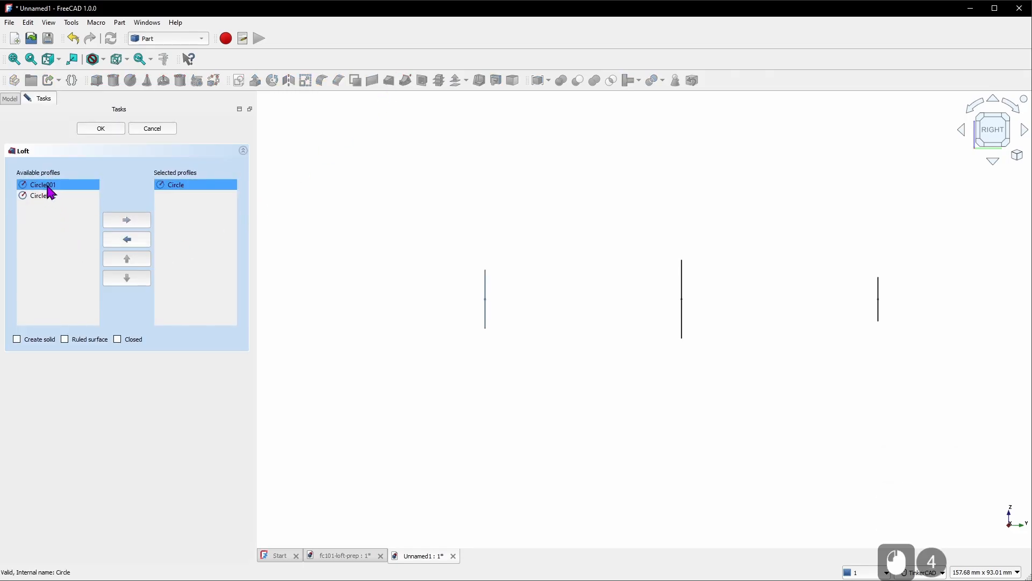
double_click(48, 185)
double_click(49, 185)
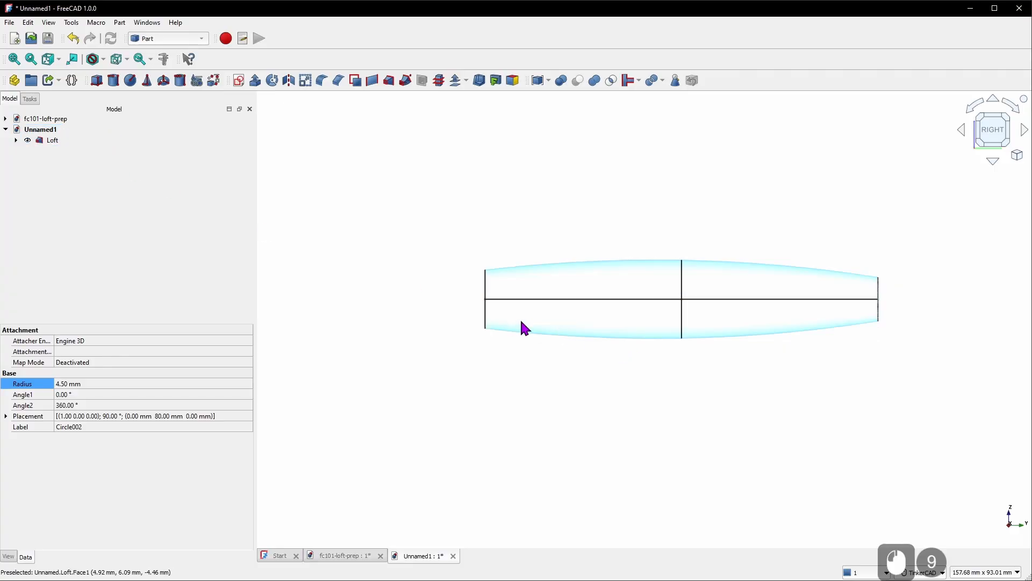
Examine the lofted body from several angles, including its end faces and the middle circle's edge.
right_drag(532, 355, 616, 432)
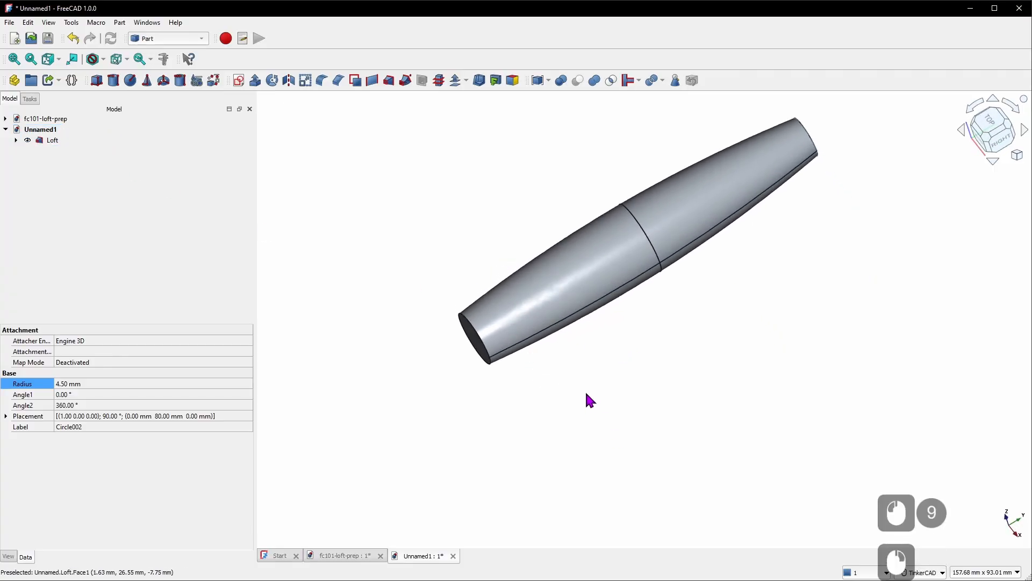
scroll(577, 355, down, 5)
scroll(591, 281, up, 5)
right_drag(591, 281, 598, 398)
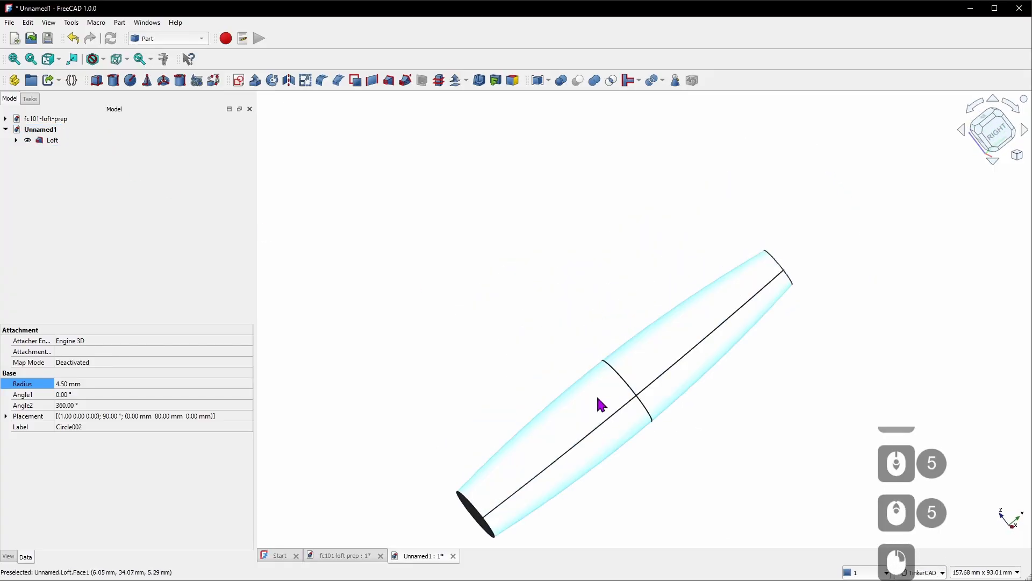
scroll(587, 424, down, 5)
scroll(585, 446, up, 6)
right_drag(534, 355, 626, 500)
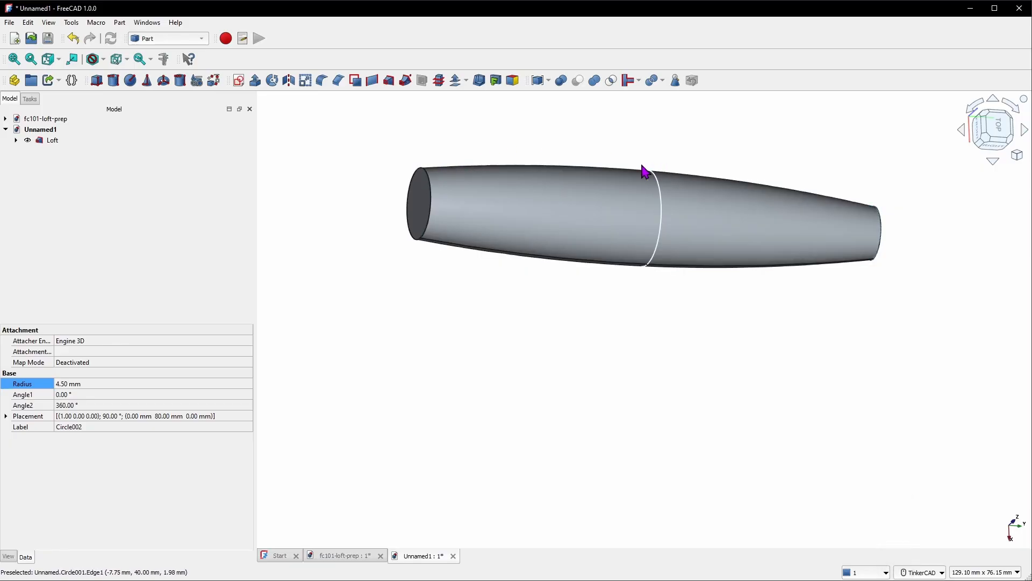
right_drag(770, 194, 742, 173)
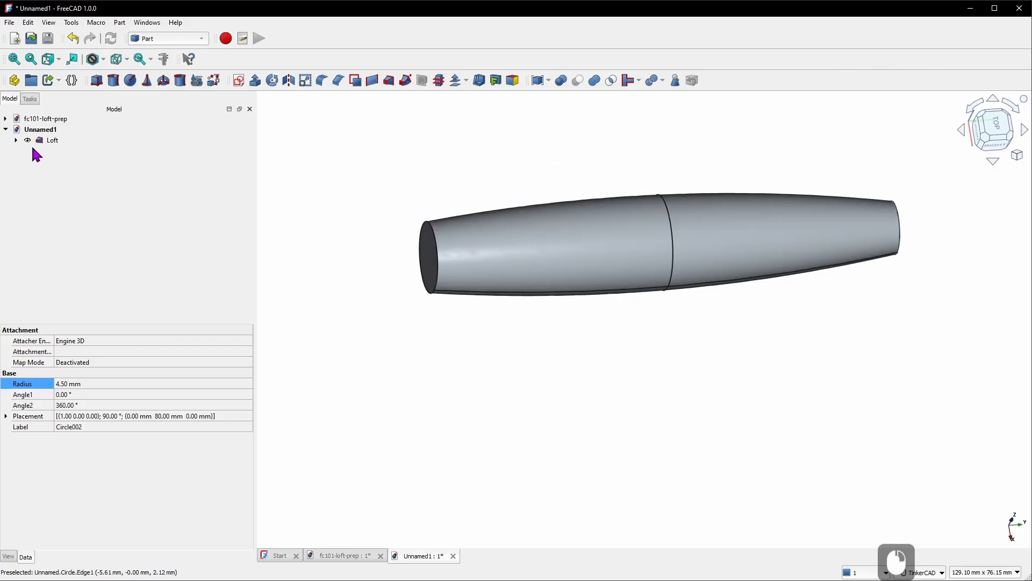
Set the Y position of Circle001, the loft's middle profile, to 20 mm.
click(16, 140)
click(77, 163)
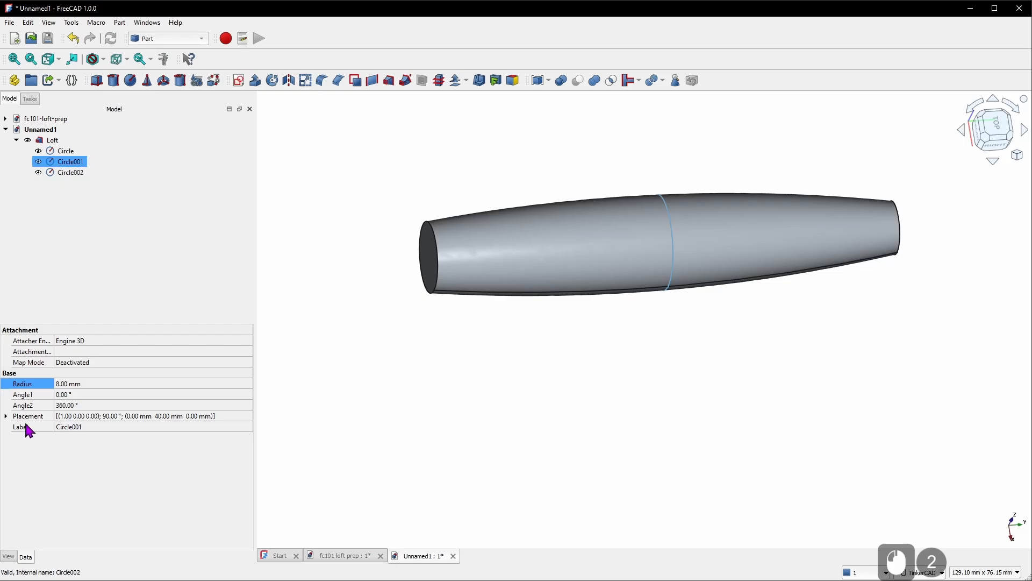
click(6, 416)
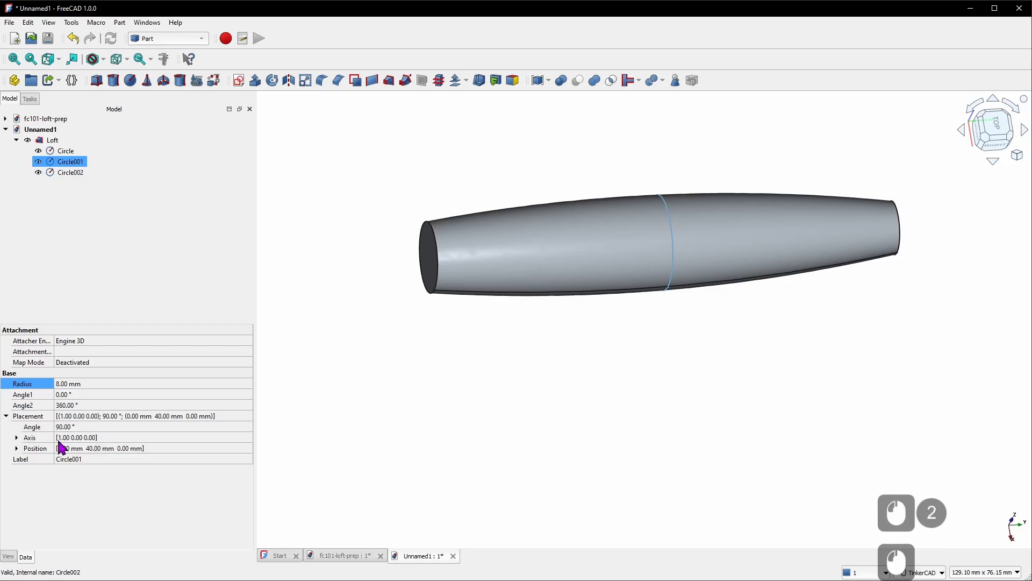
click(16, 448)
click(86, 469)
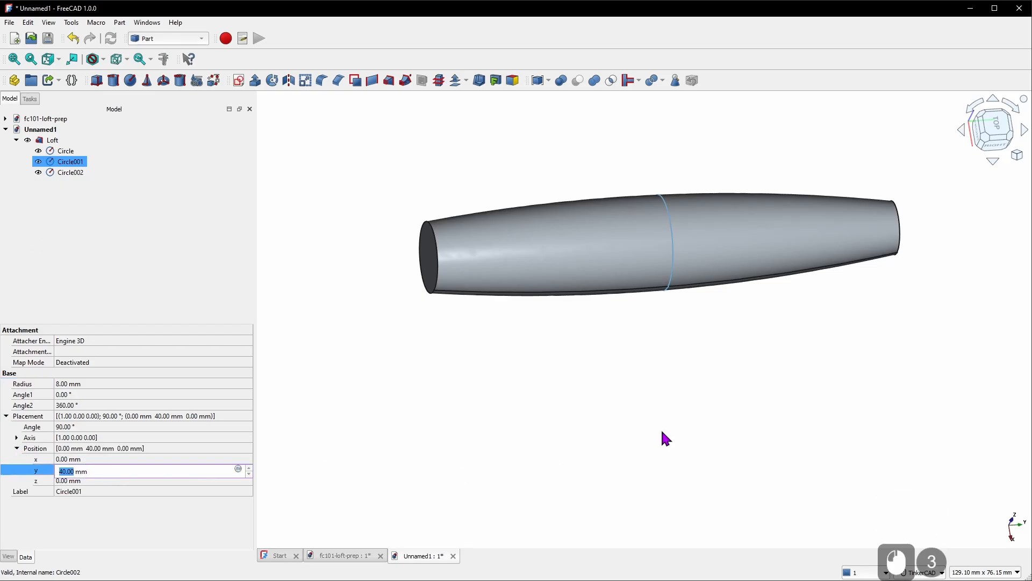
text(20)
key(KP_Enter)
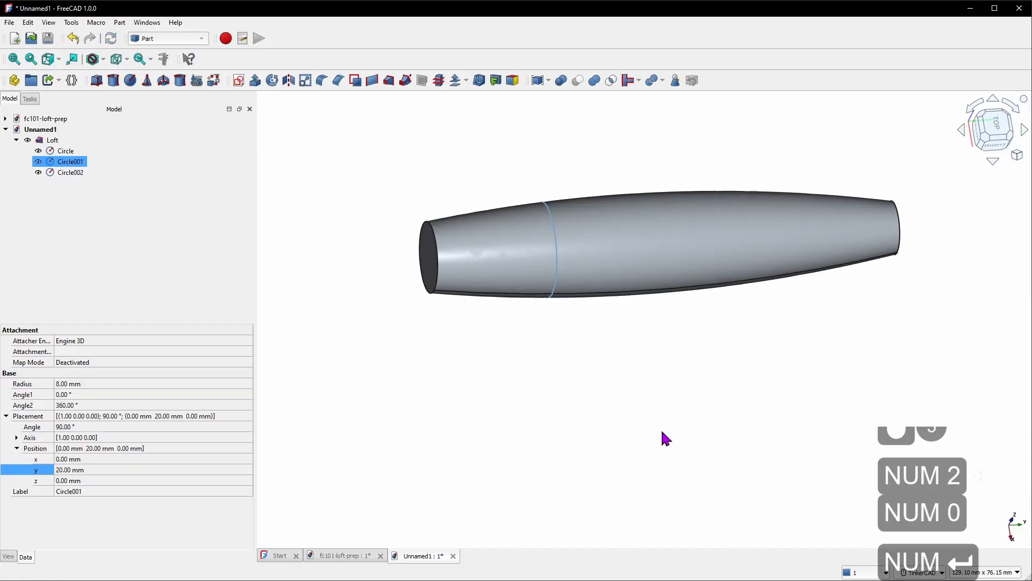
Move Circle001 close to the first profile by setting its Y position to 5 mm, and inspect the reshaped loft.
scroll(590, 398, down, 4)
mouse_move(589, 398)
right_down()
mouse_move(580, 385)
mouse_move(595, 401)
right_up()
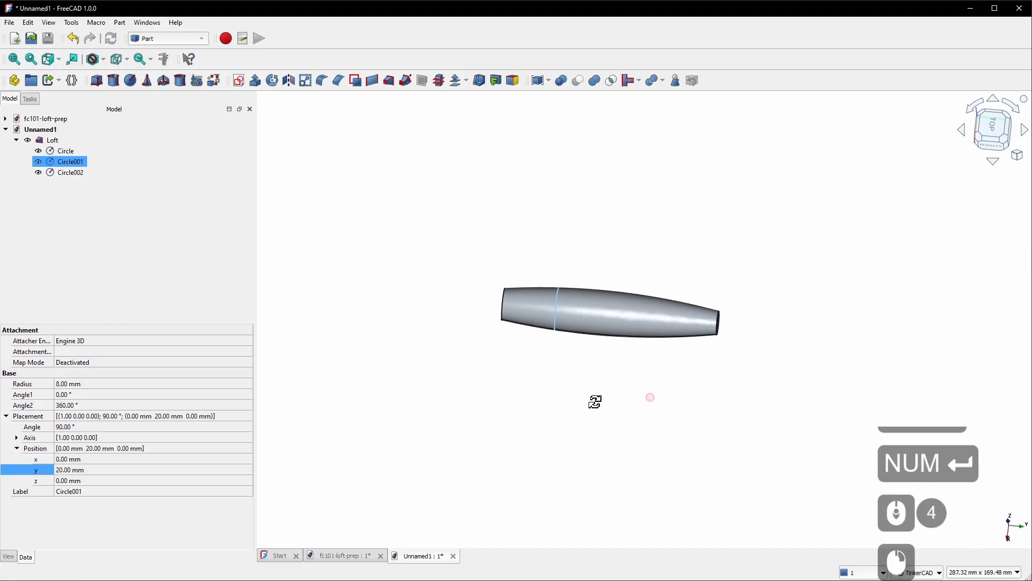
scroll(617, 338, up, 4)
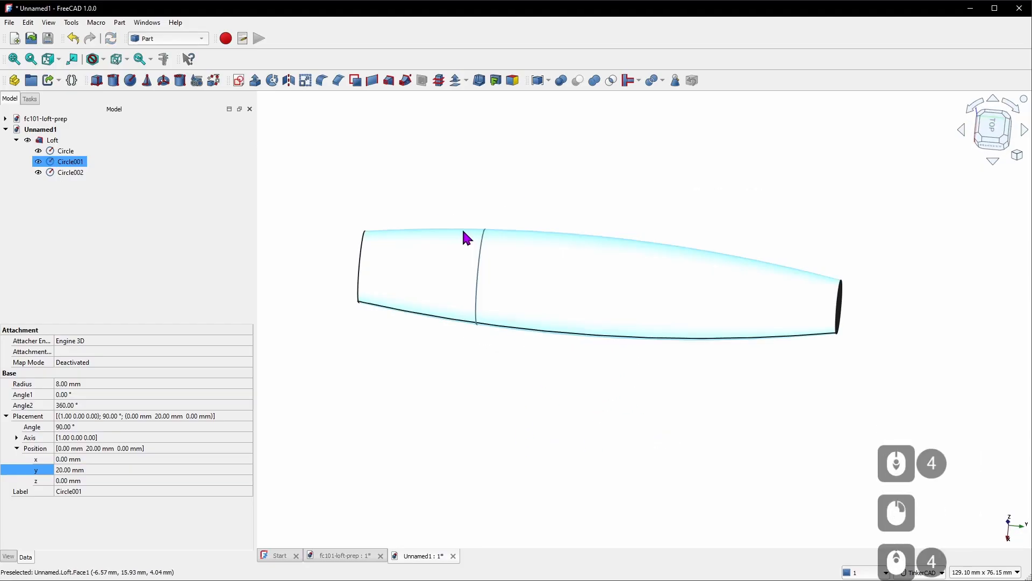
click(88, 472)
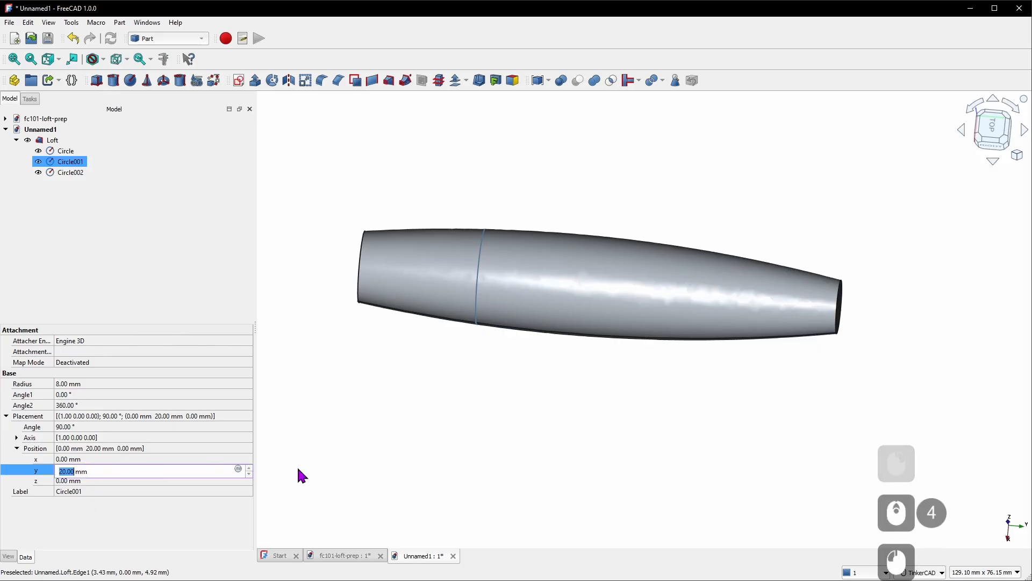
text(5)
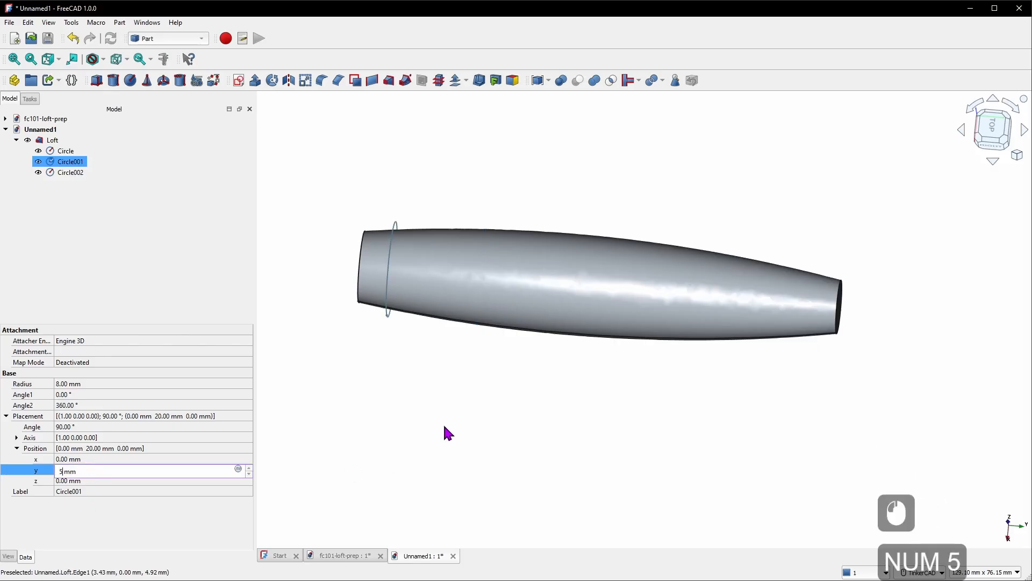
key(Return)
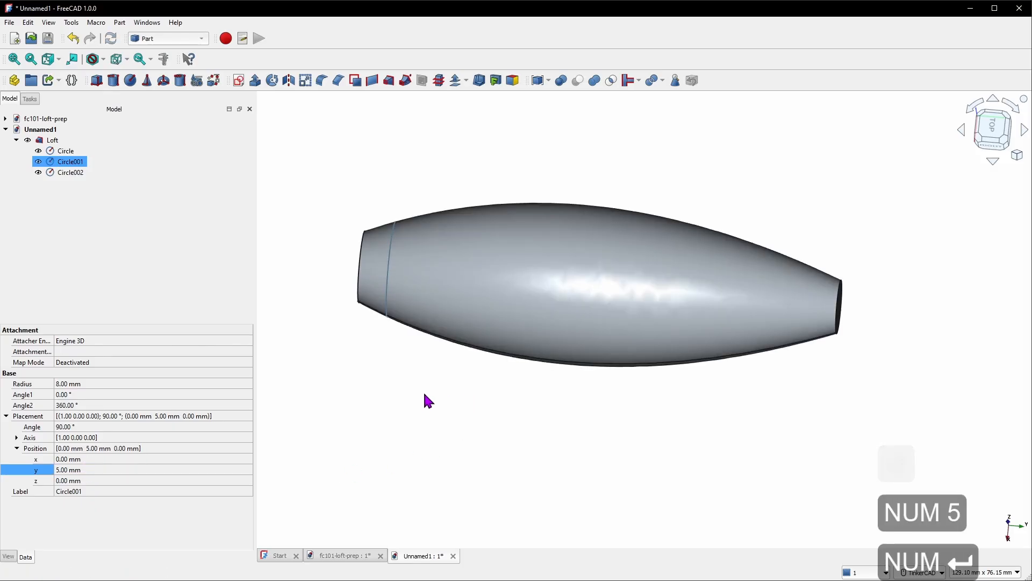
right_drag(424, 392, 441, 396)
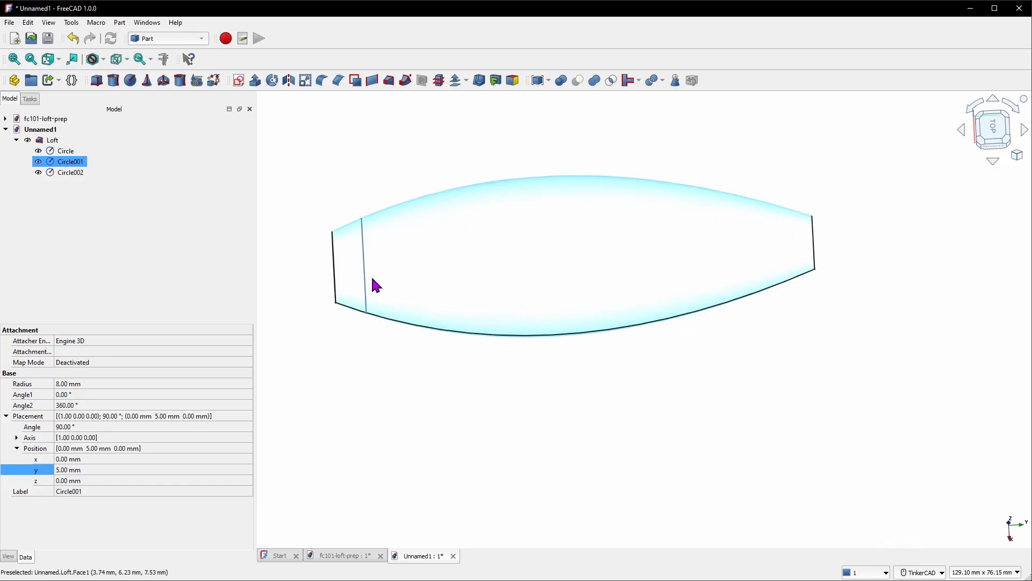
mouse_move(373, 284)
right_down()
mouse_move(375, 267)
mouse_move(365, 266)
right_up()
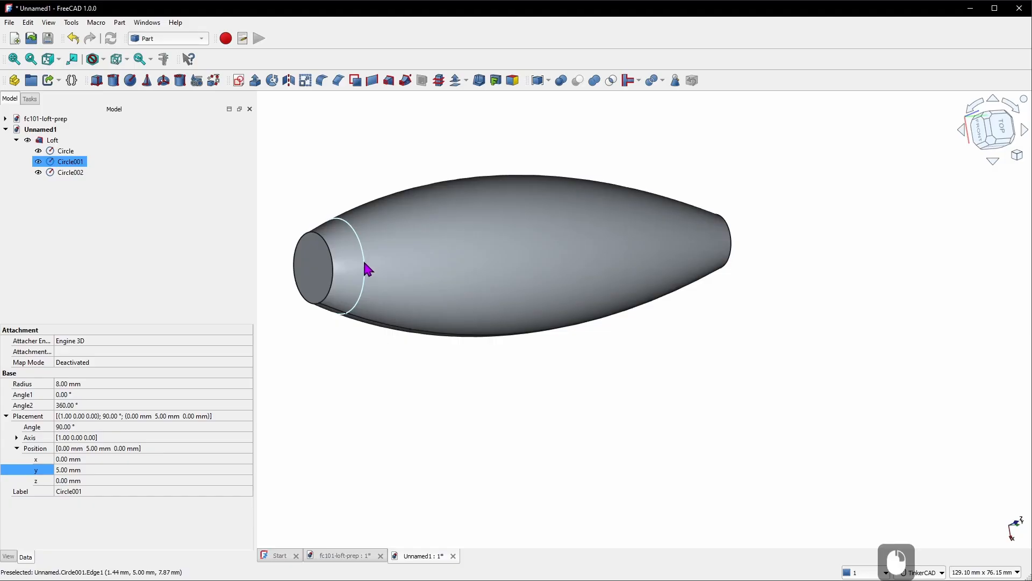
right_drag(570, 289, 513, 268)
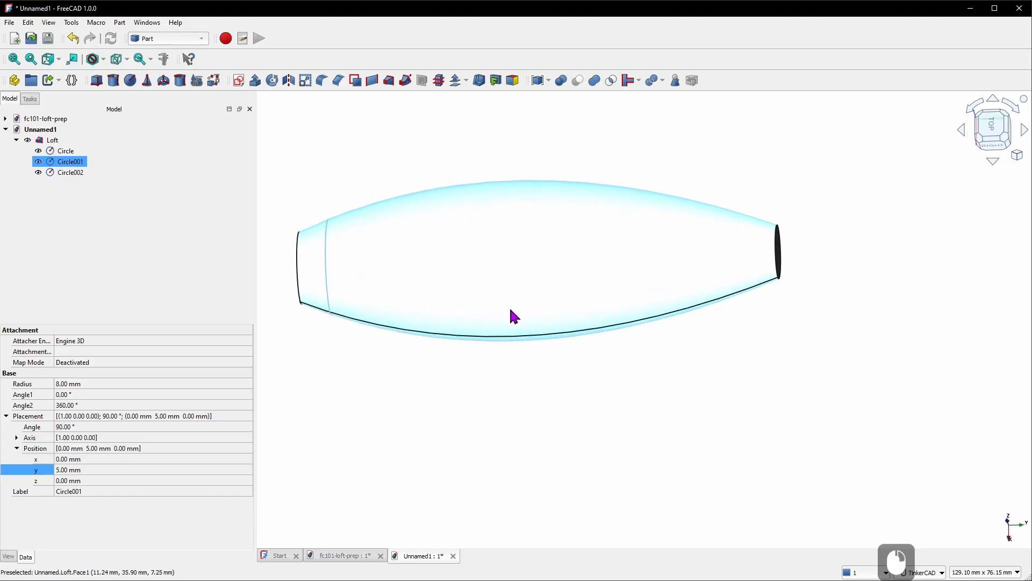
mouse_move(515, 316)
right_down()
mouse_move(504, 267)
mouse_move(555, 341)
mouse_move(685, 362)
mouse_move(759, 321)
mouse_move(622, 260)
mouse_move(489, 276)
mouse_move(484, 306)
right_up()
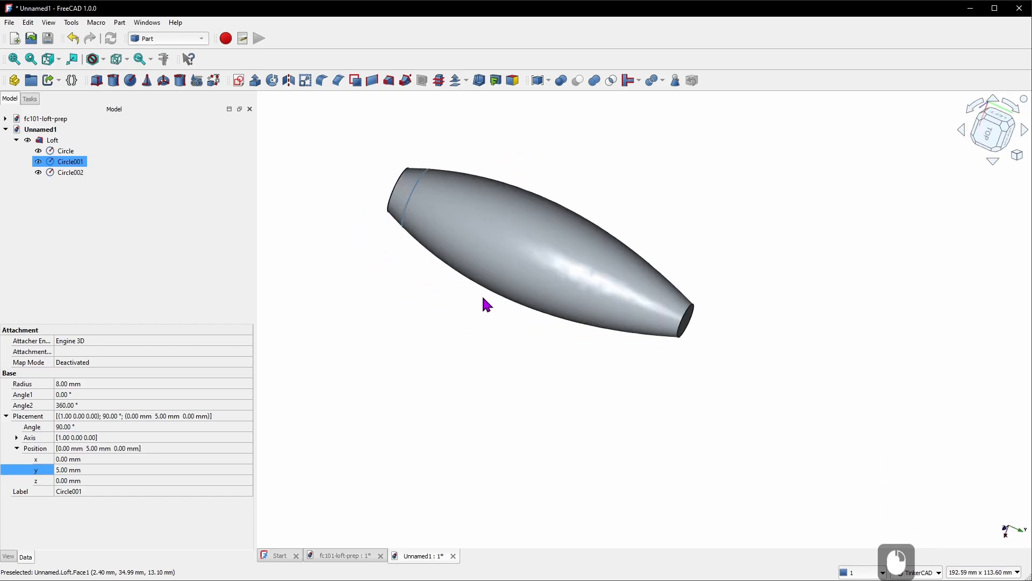